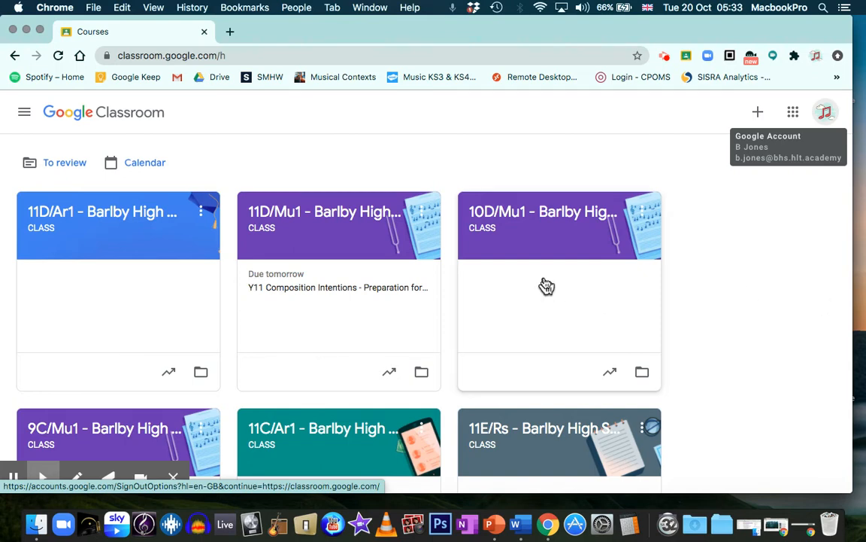
Look through the list of classes and open the classwork of the 10D/Mu1 class.
scroll(547, 285, "down", 8)
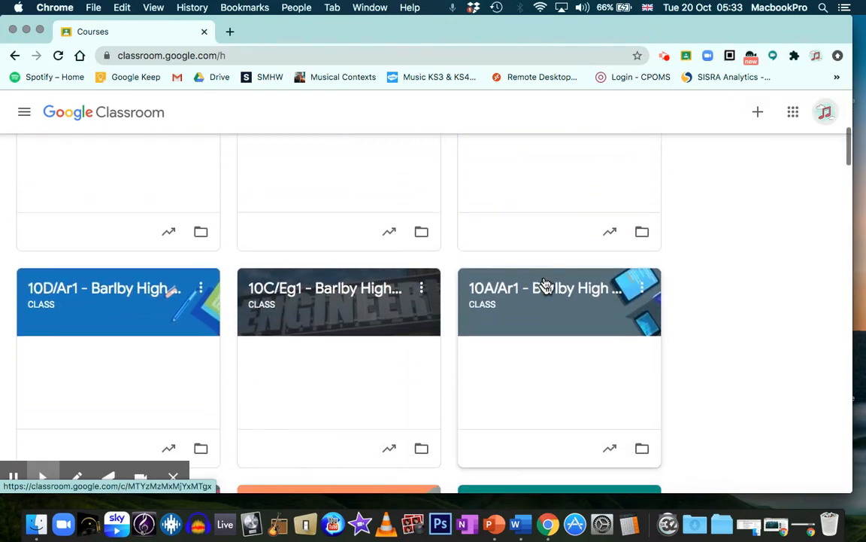
scroll(547, 285, "down", 6)
scroll(547, 285, "down", 6)
scroll(546, 285, "up", 14)
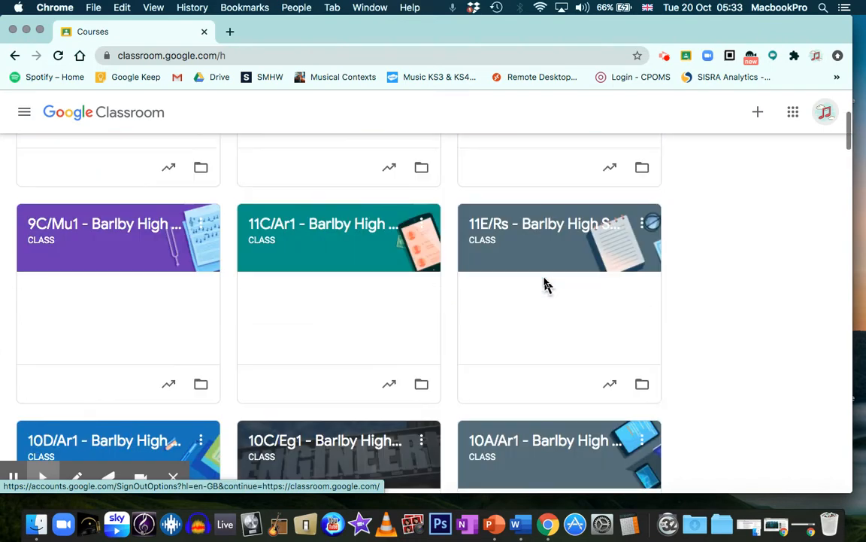
scroll(547, 285, "up", 5)
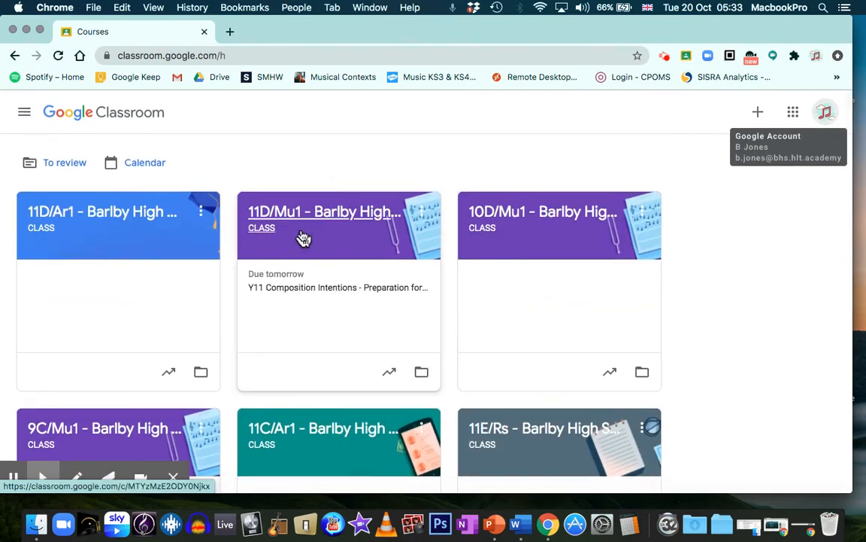
left_click(532, 218)
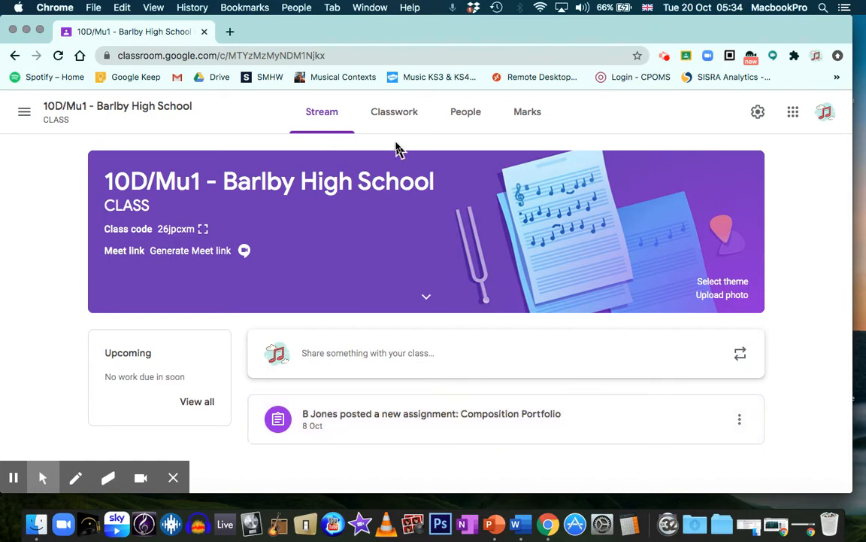
left_click(393, 113)
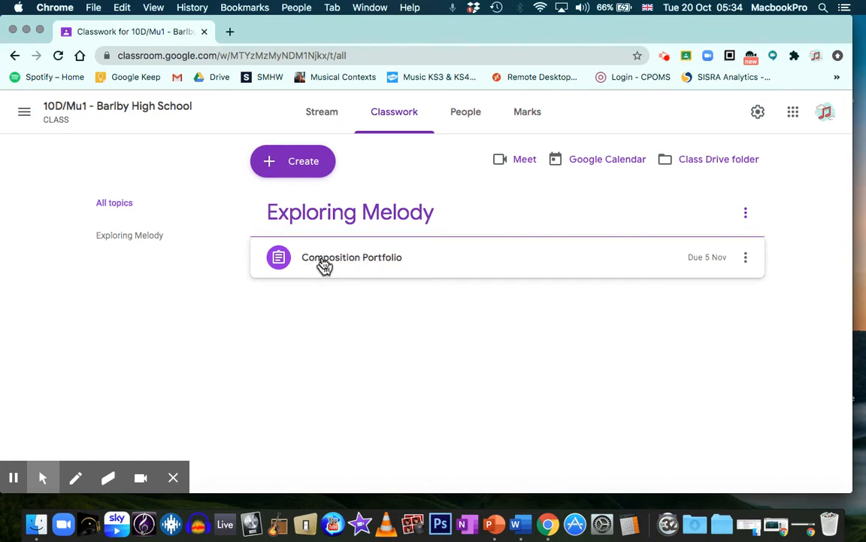
Return to the class list and view the stream and classwork of the 11D/Mu1 class.
left_click(15, 57)
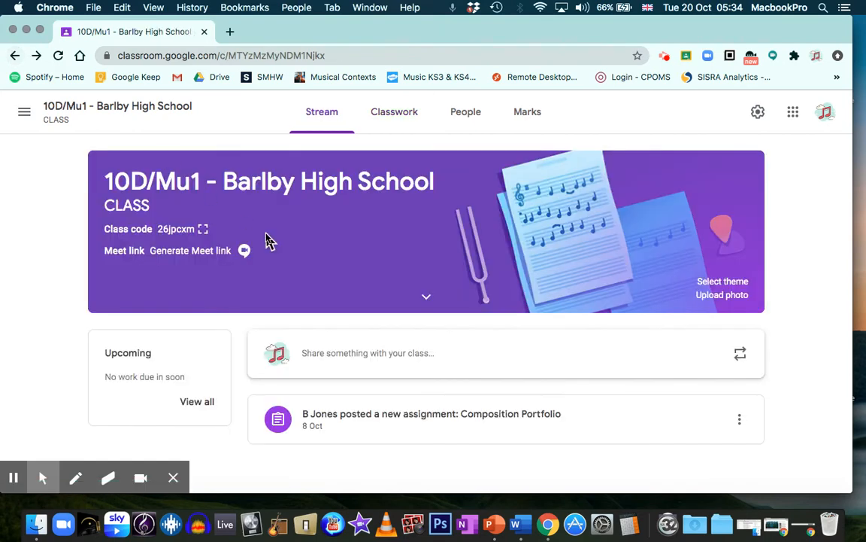
left_click(14, 56)
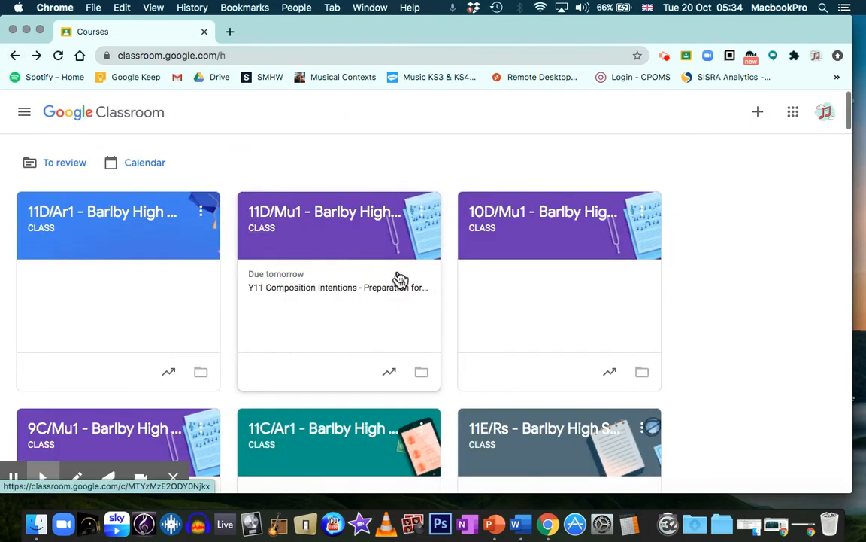
left_click(313, 218)
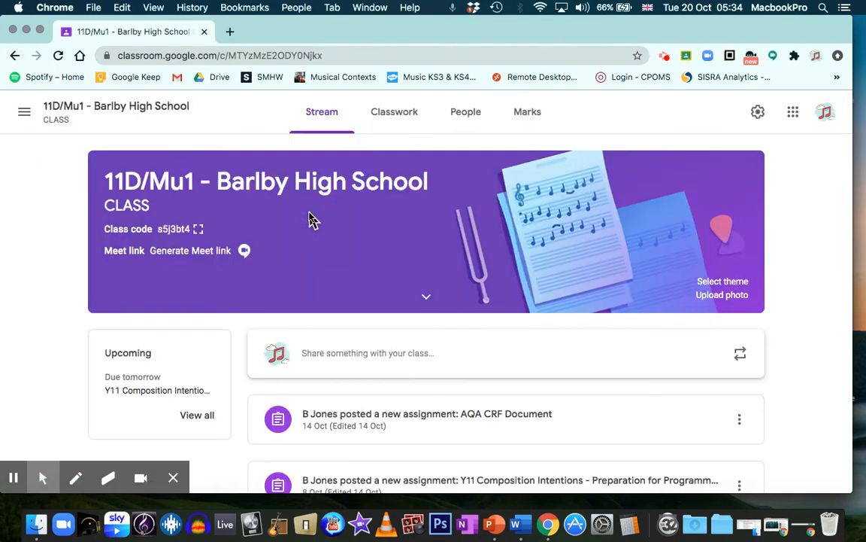
scroll(376, 233, "down", 1)
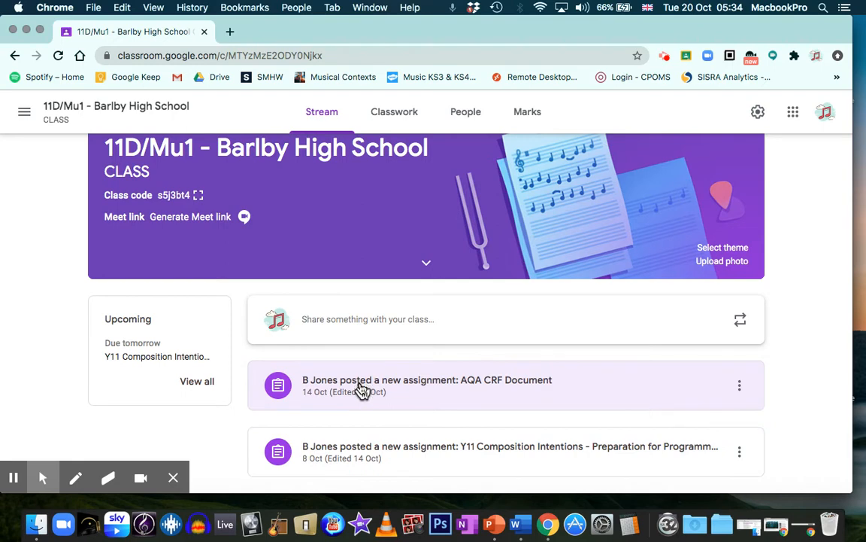
scroll(358, 387, "up", 1)
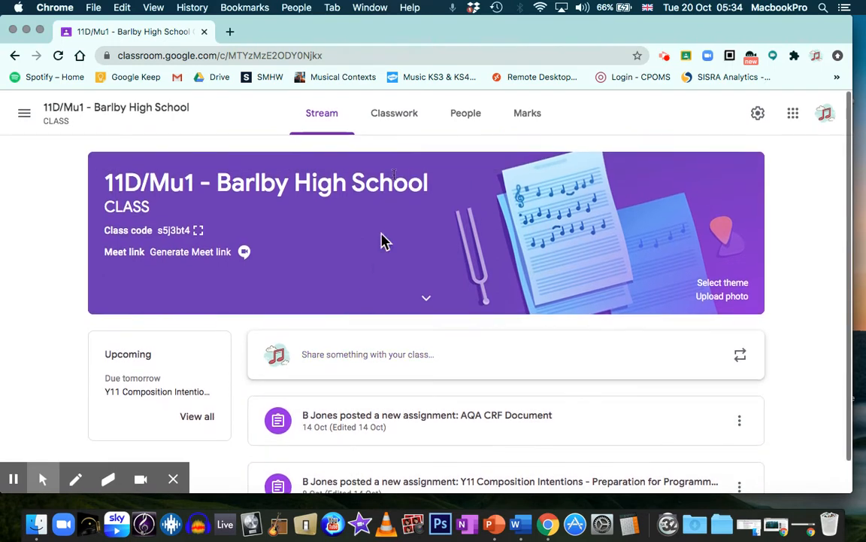
left_click(407, 130)
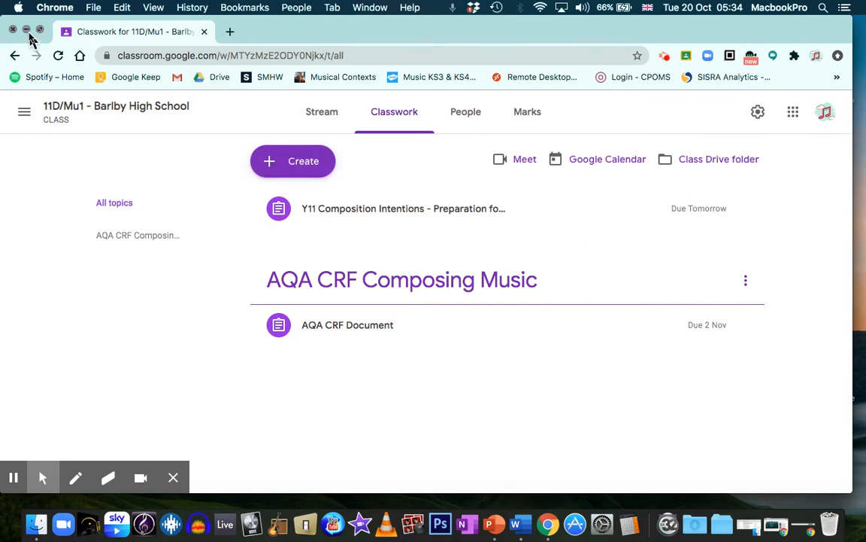
Look at the Demo Class and New Tab browser windows, finishing in the Demo Class window.
key("ctrl+Up")
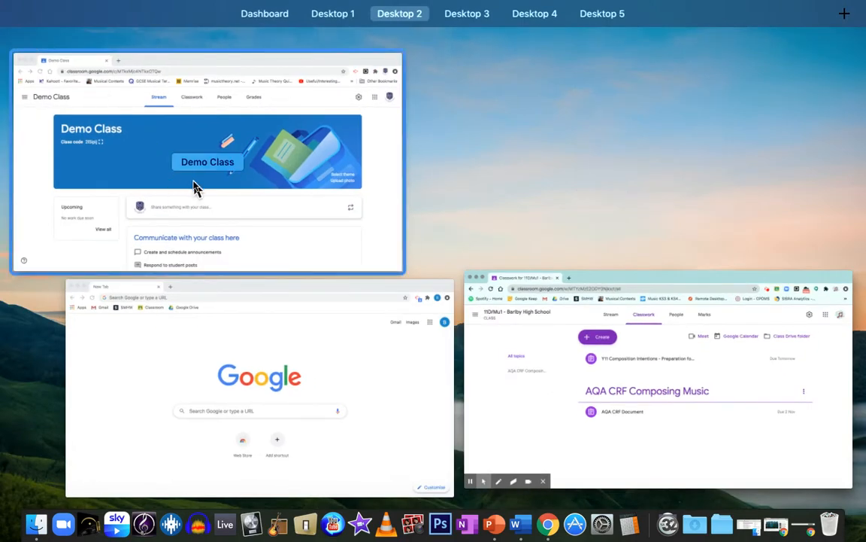
left_click(209, 152)
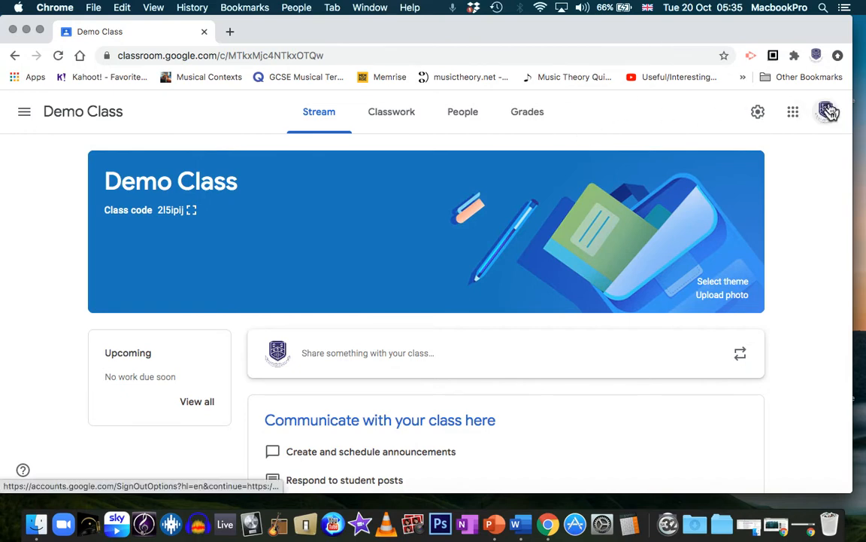
key("ctrl+Up")
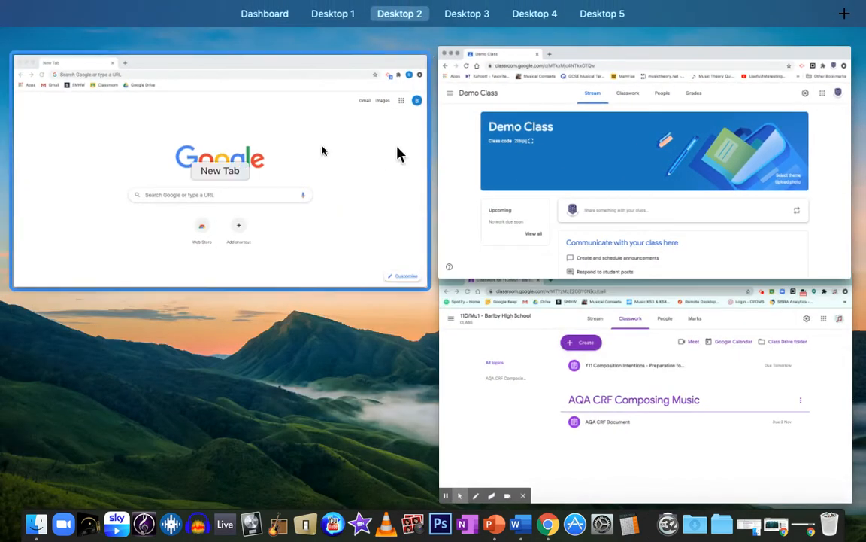
left_click(258, 133)
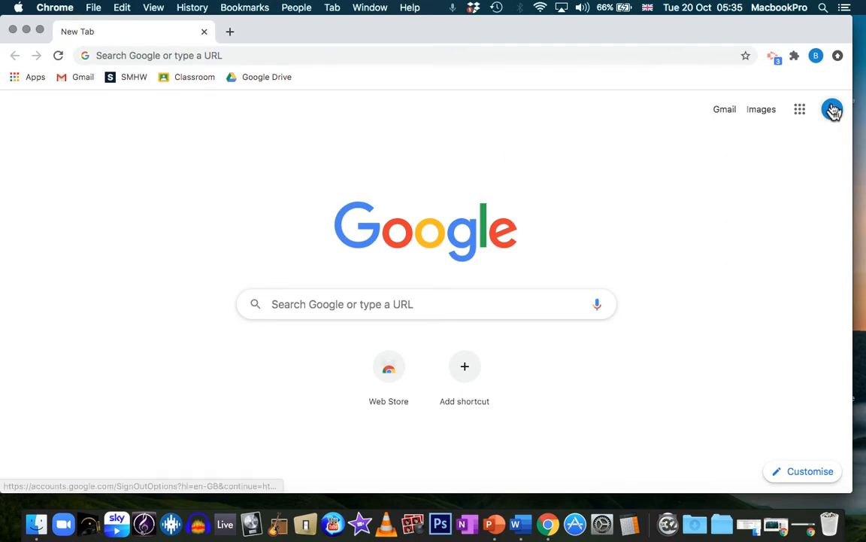
key("ctrl+Up")
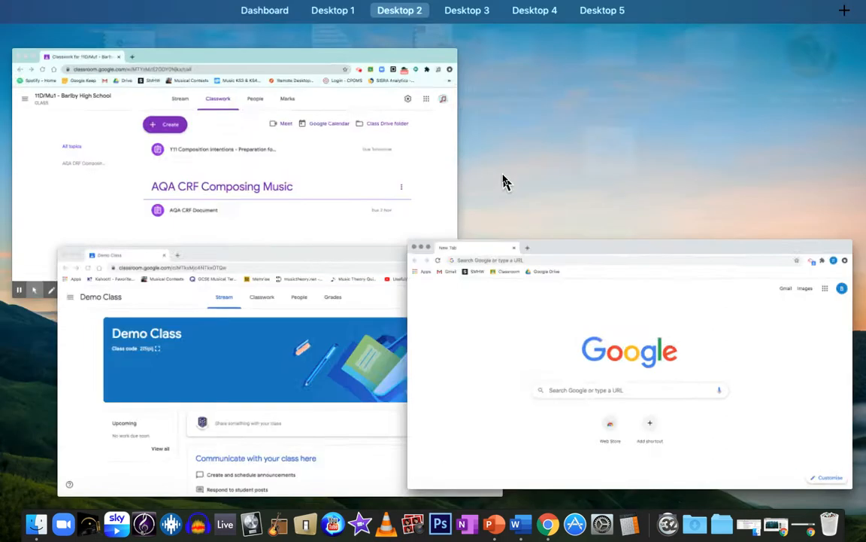
left_click(279, 345)
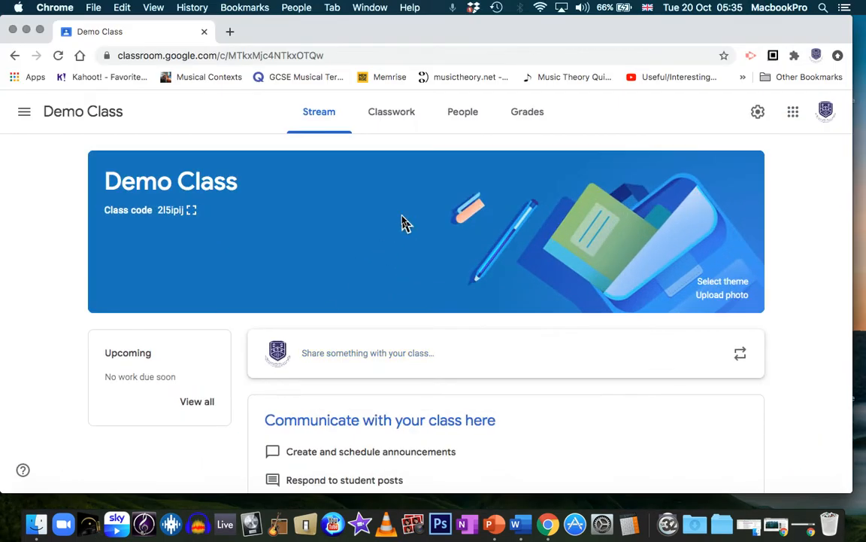
Start a new assignment in the Demo Class classwork and dismiss the tip about adding materials.
left_click(398, 111)
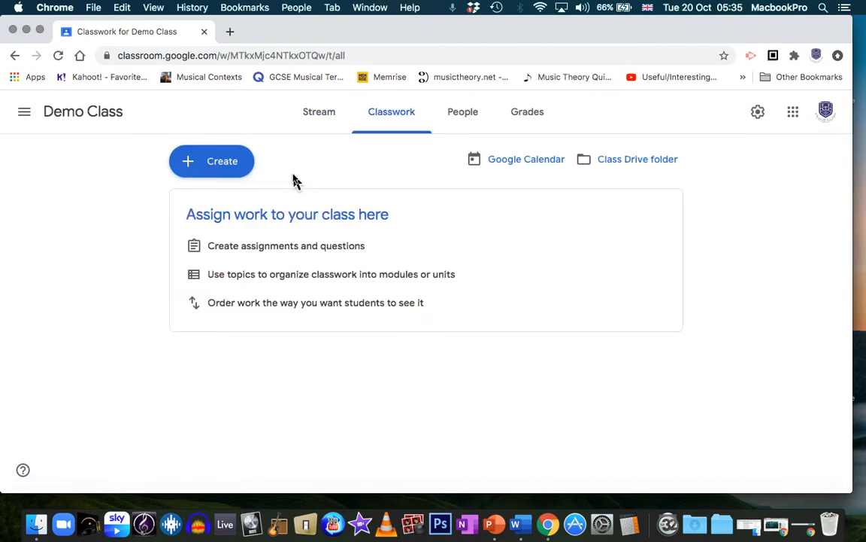
left_click(186, 171)
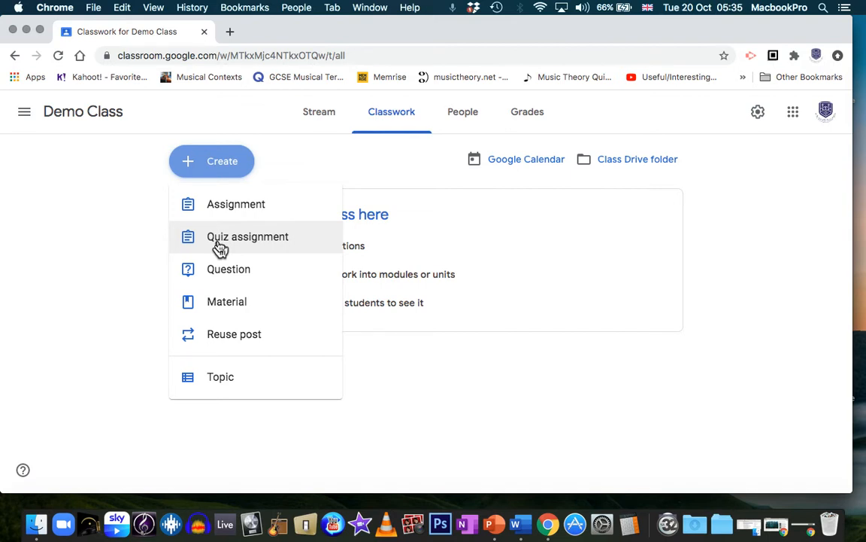
left_click(216, 213)
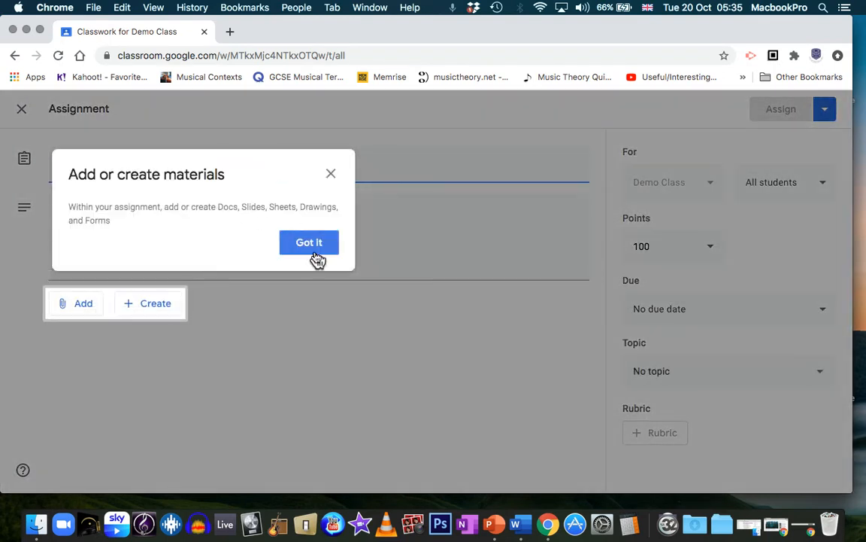
left_click(332, 176)
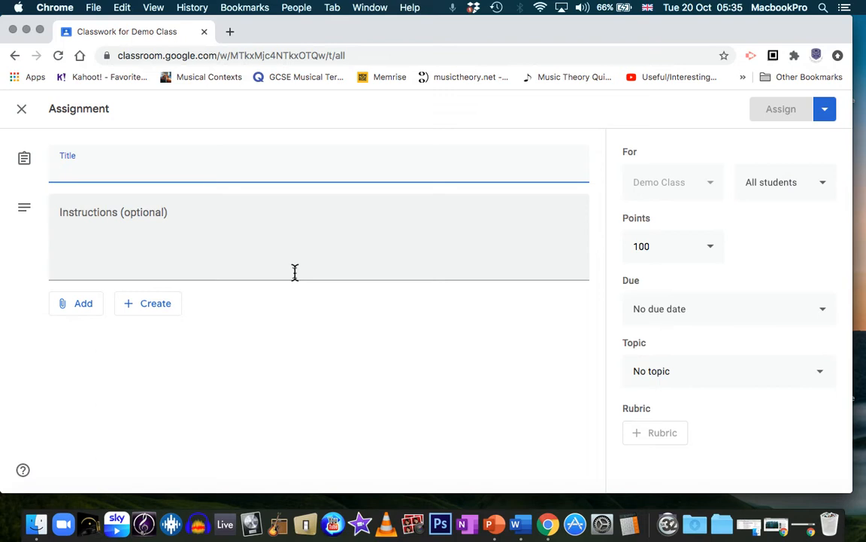
Title the assignment "Demo Task" and enter the instructions "Complete the instructions in the document.".
type("S")
key("BackSpace")
type("Demo")
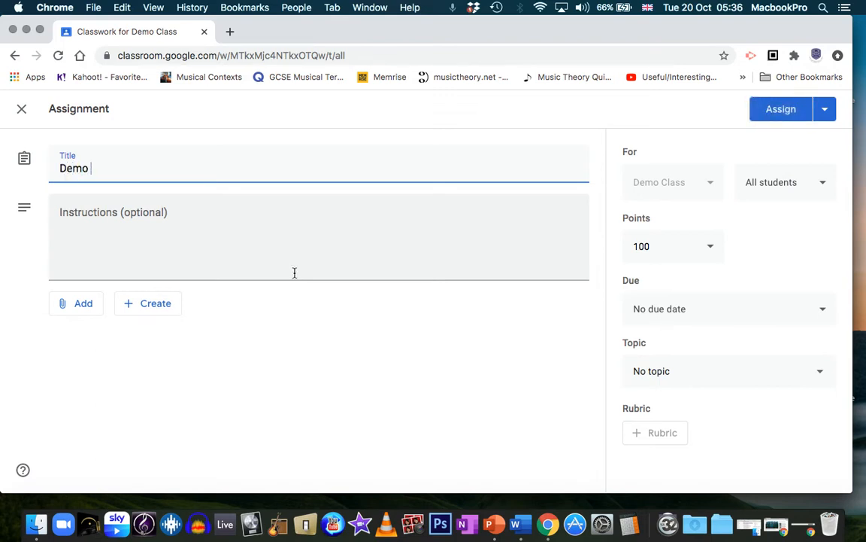
type(" Task")
left_click(117, 226)
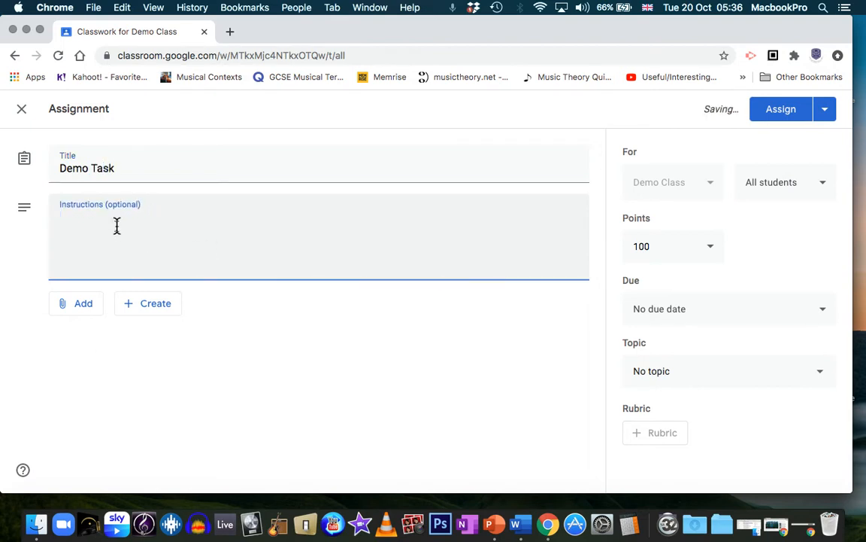
type("Complete the instr")
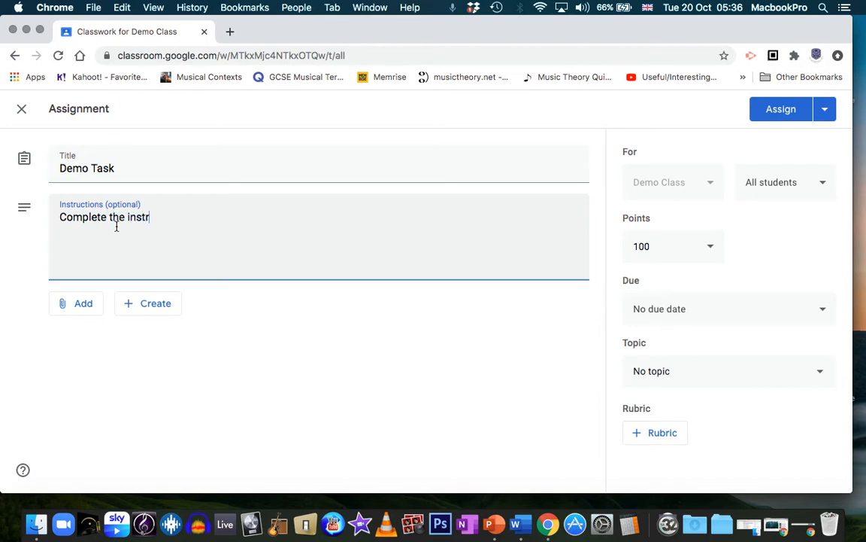
type("uctions in the documen")
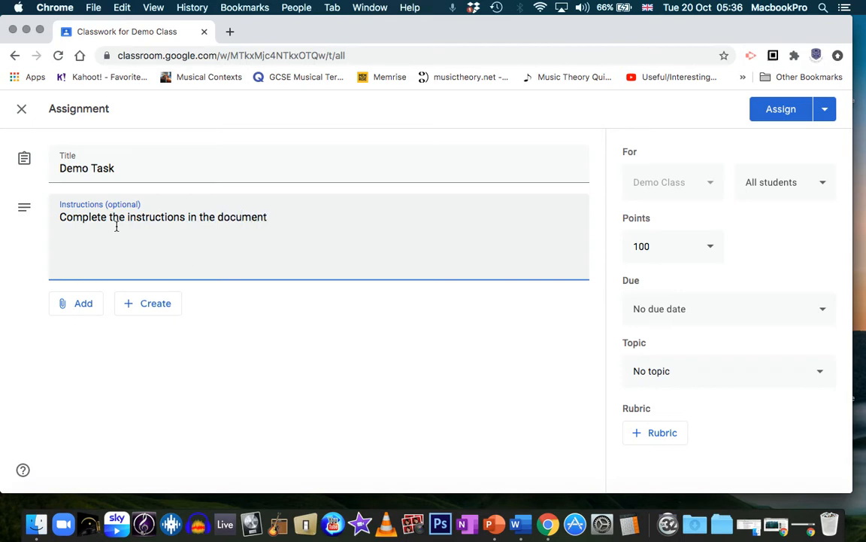
type("t.")
left_click(147, 308)
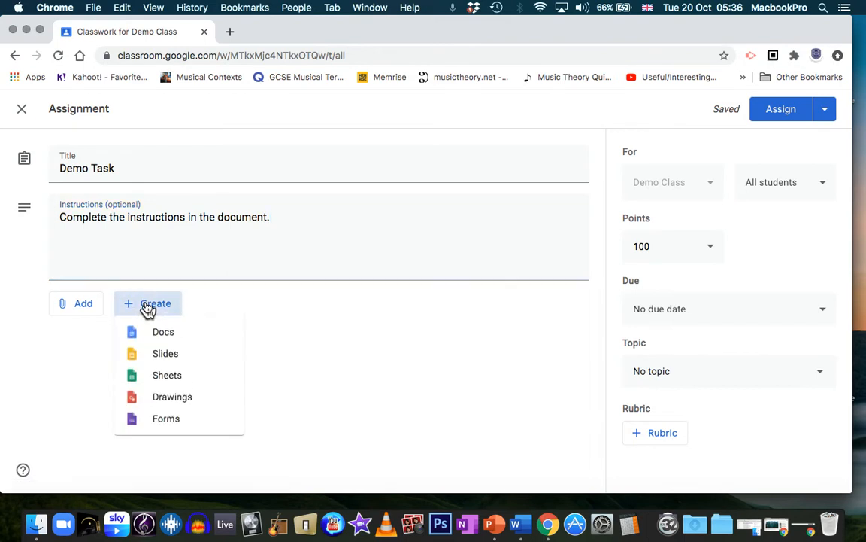
left_click(68, 314)
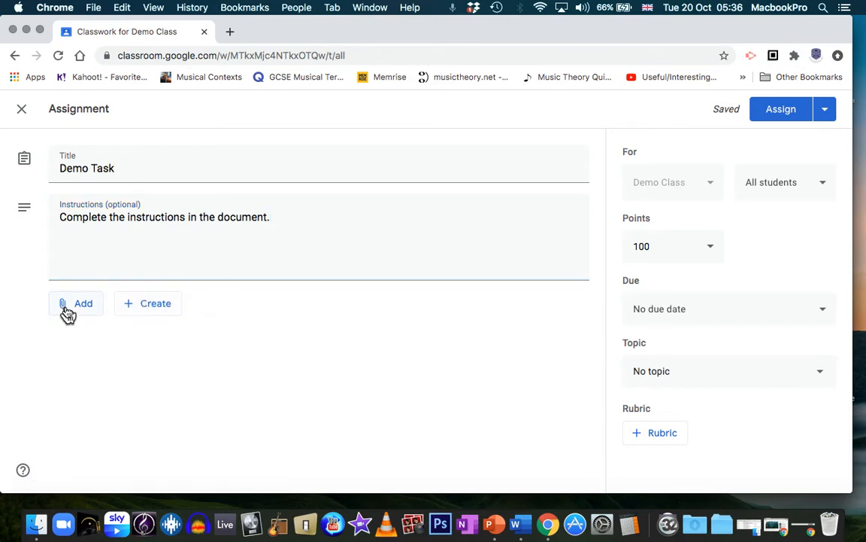
left_click(68, 313)
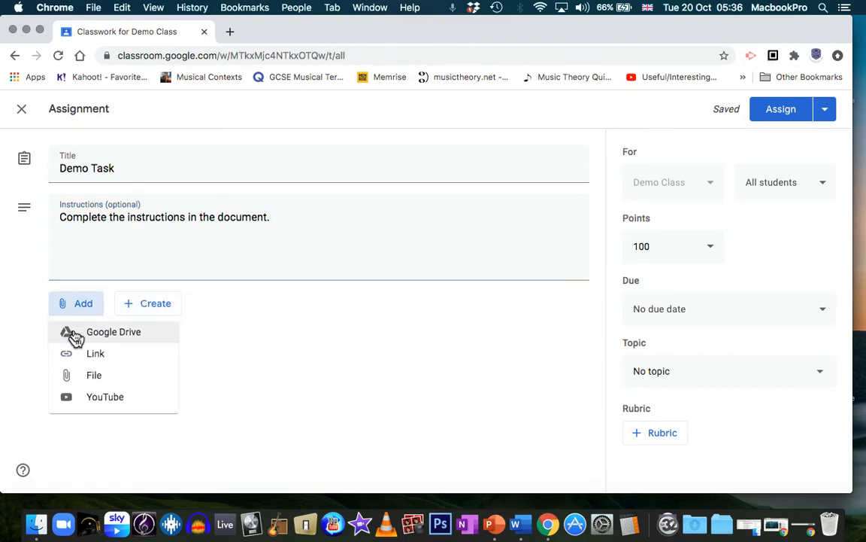
left_click(151, 322)
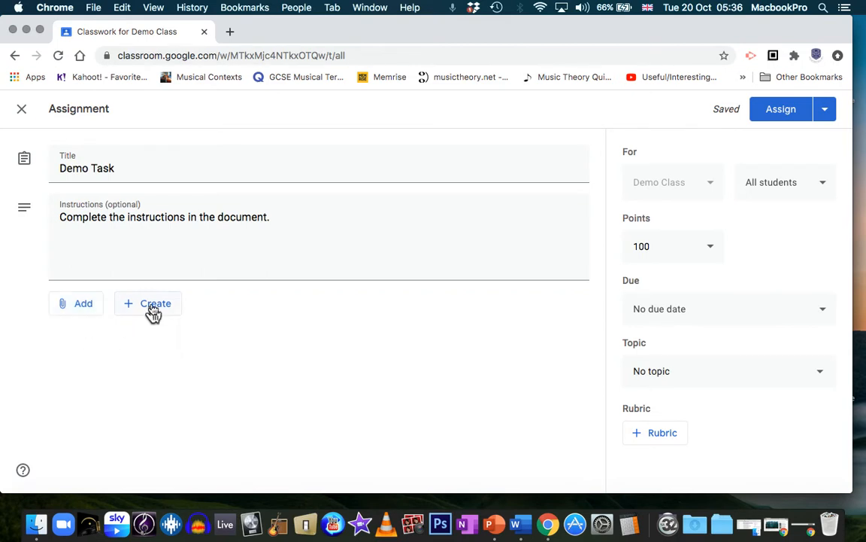
Create a Google Docs document for the assignment and write "Please type your name and turn in your work" in it.
left_click(154, 313)
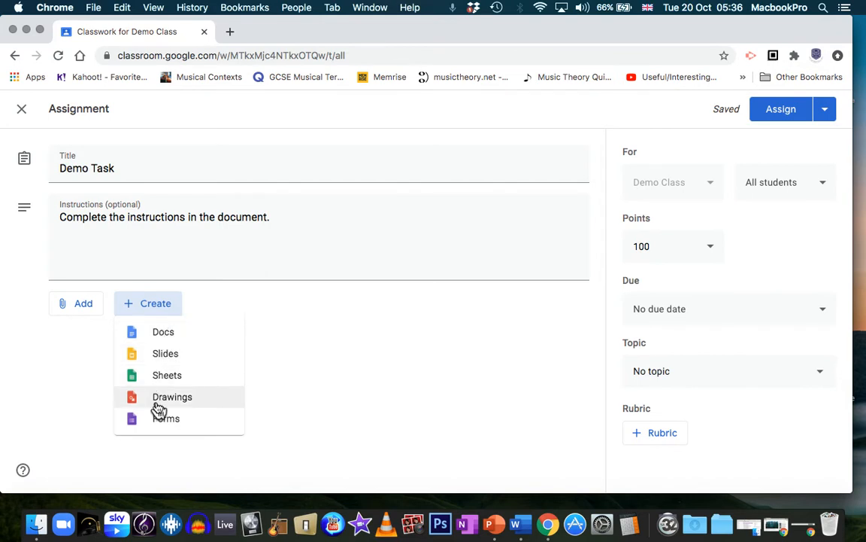
left_click(157, 336)
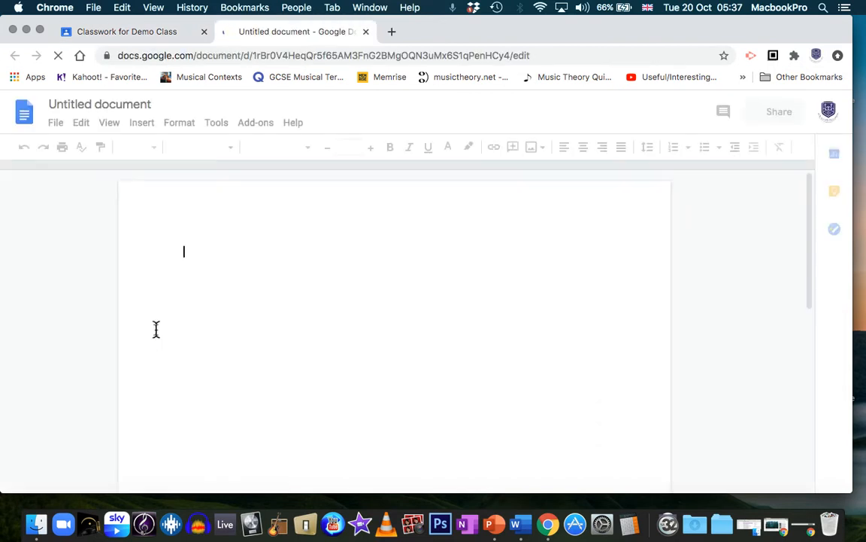
type("Pleasse")
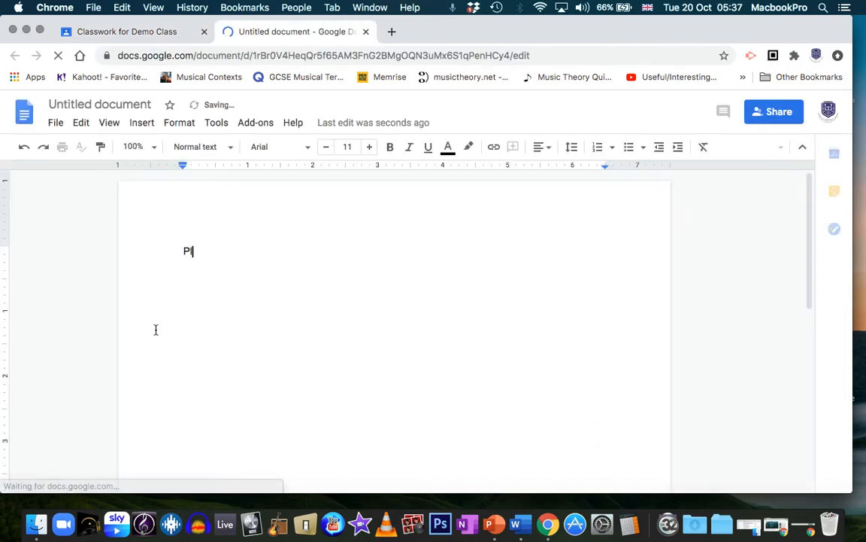
key("BackSpace")
key("BackSpace")
key("BackSpace")
key("BackSpace")
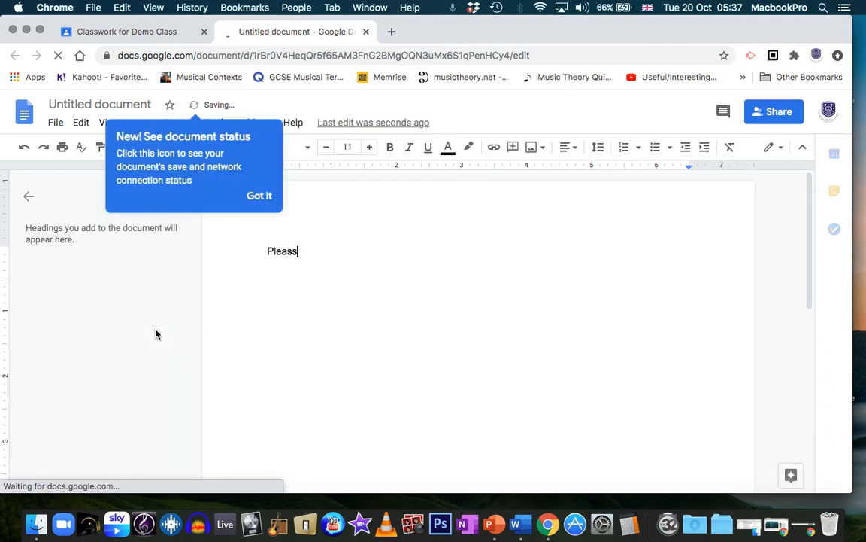
type("se ")
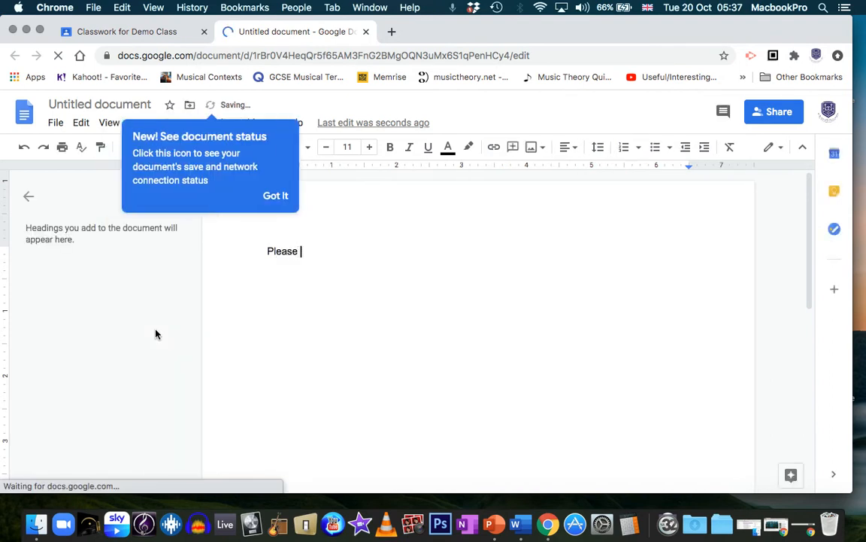
type("type ")
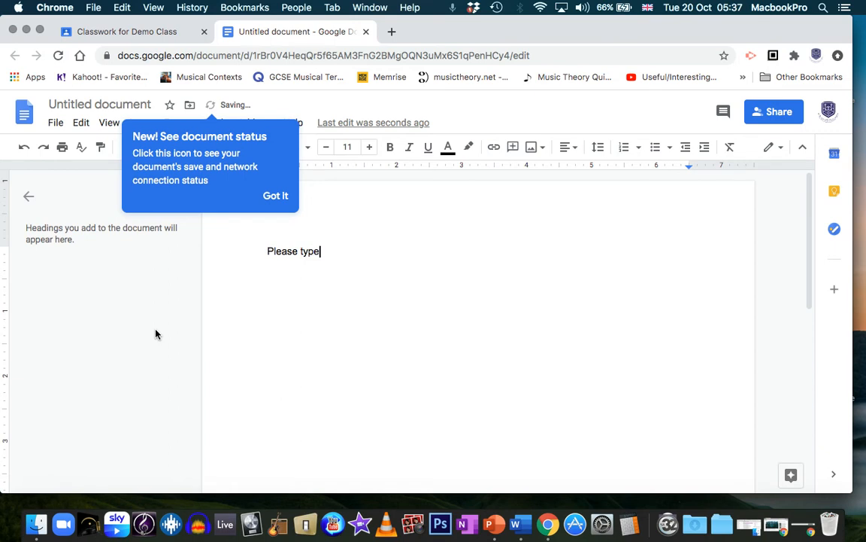
type("your name and ")
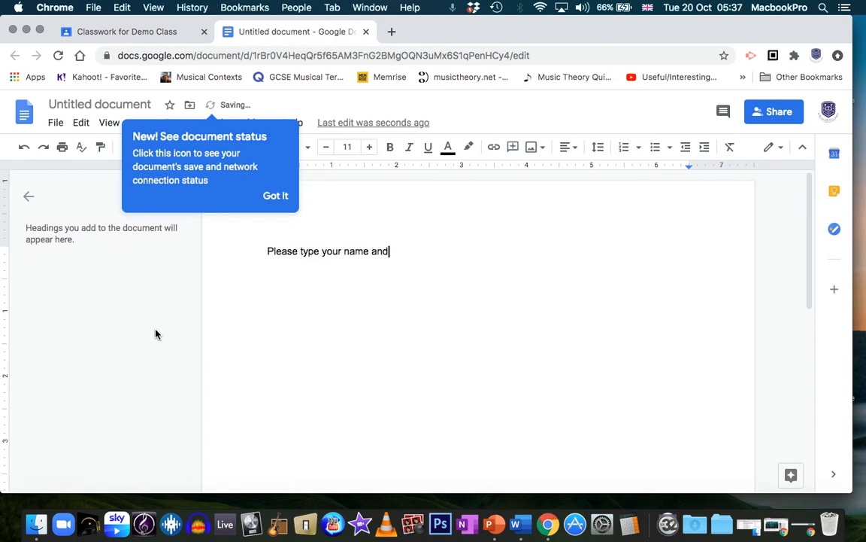
type("turn in your work")
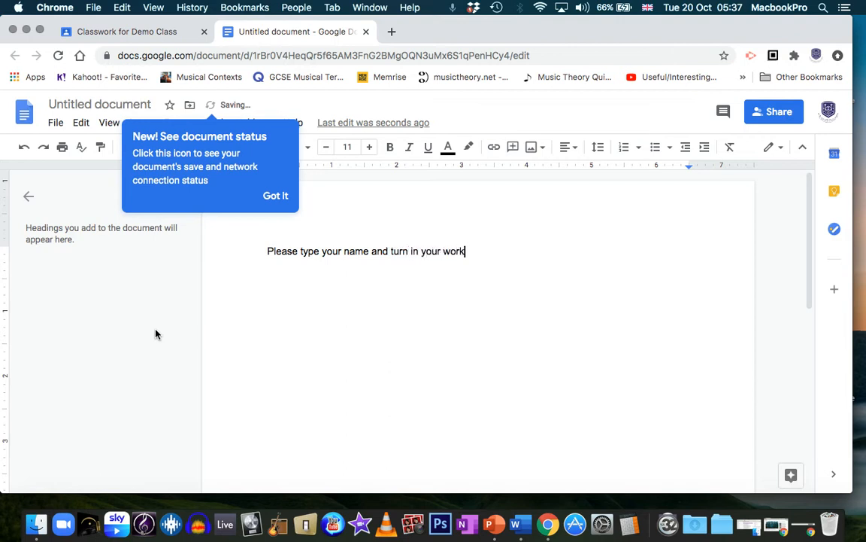
Add the line "Task:" above the instruction sentence, and end that sentence with a full stop.
left_click(265, 250)
key("Return")
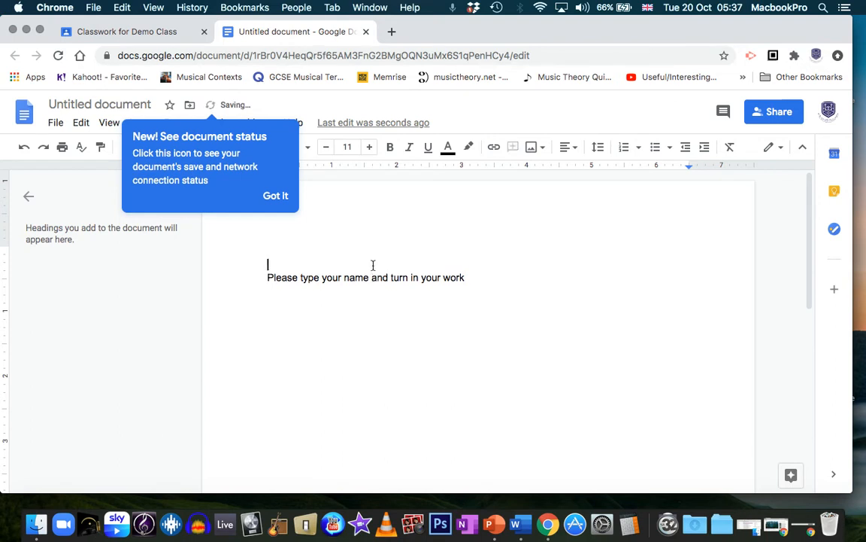
type("Task:")
left_click(271, 194)
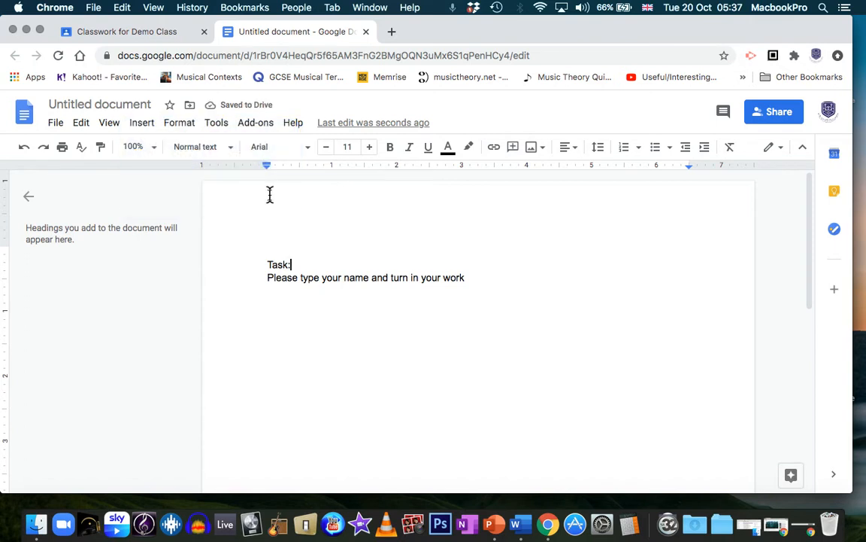
left_click(468, 280)
type(".")
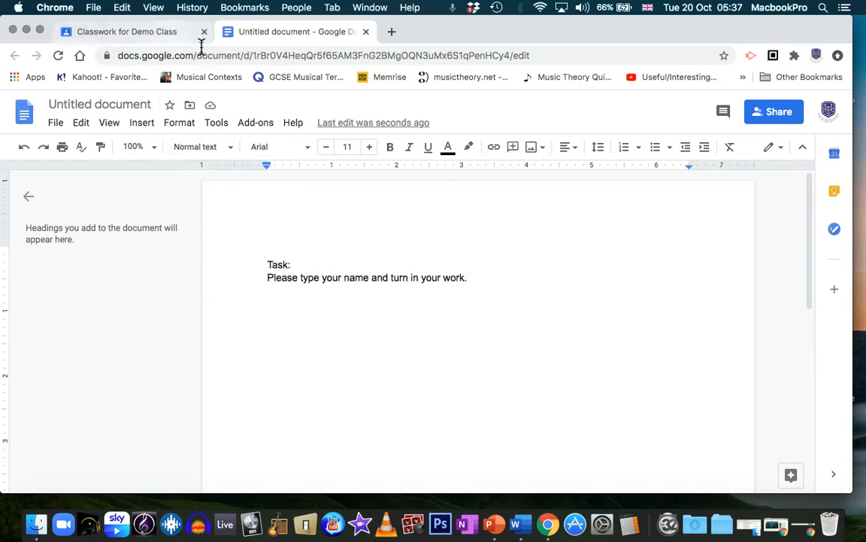
Name the document "Task:" and set the assignment's attached document to "Make a copy for each student".
left_click(104, 105)
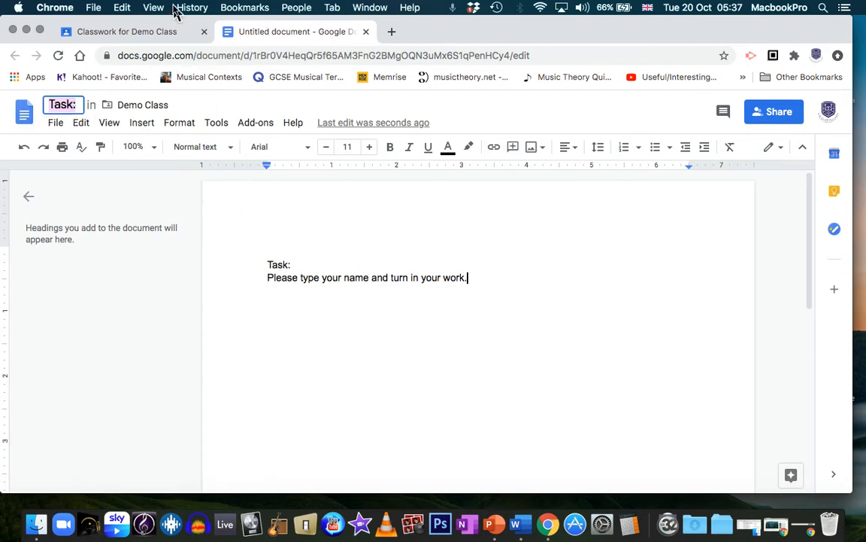
left_click(131, 34)
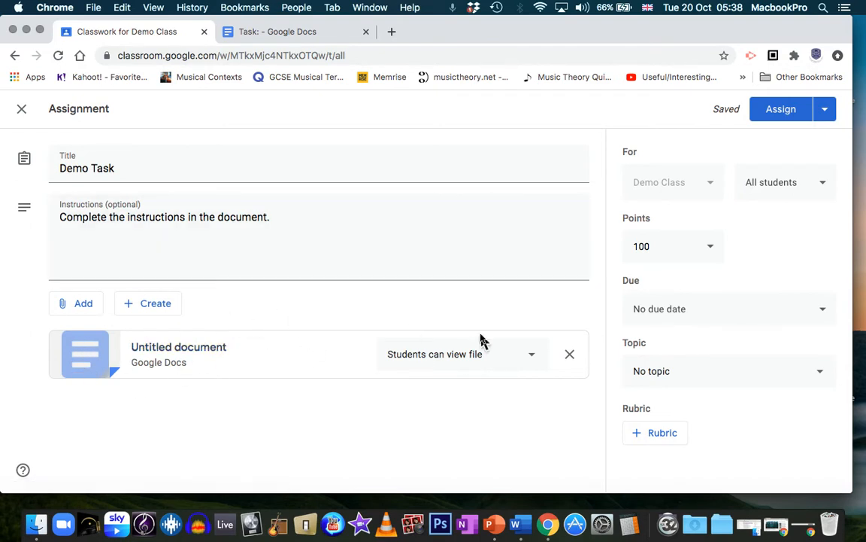
left_click(535, 361)
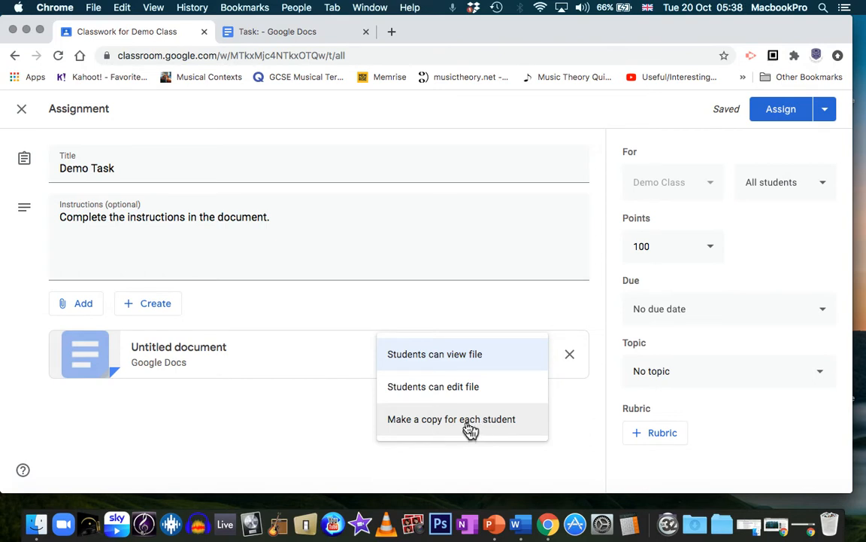
left_click(450, 429)
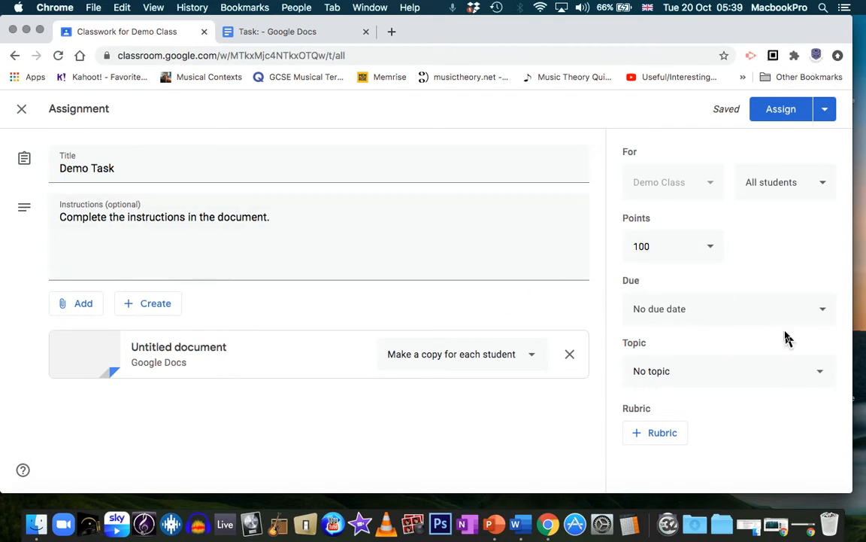
Set the due date to Thursday, October 22, 2020 and assign the task to the class.
left_click(828, 316)
left_click(764, 369)
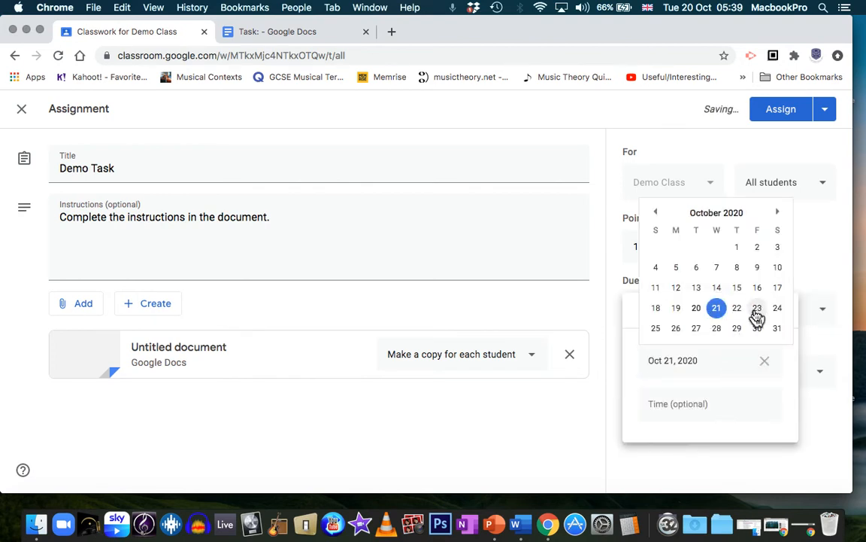
left_click(738, 308)
left_click(769, 118)
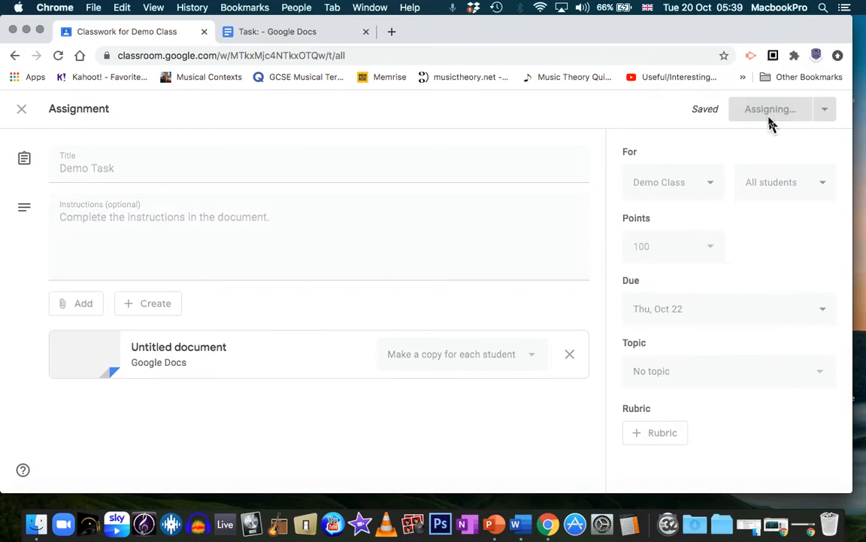
Switch to the pupil's browser window, open the Demo Class classwork in Google Classroom, and dismiss the progress-tracking tip.
key("ctrl+Up")
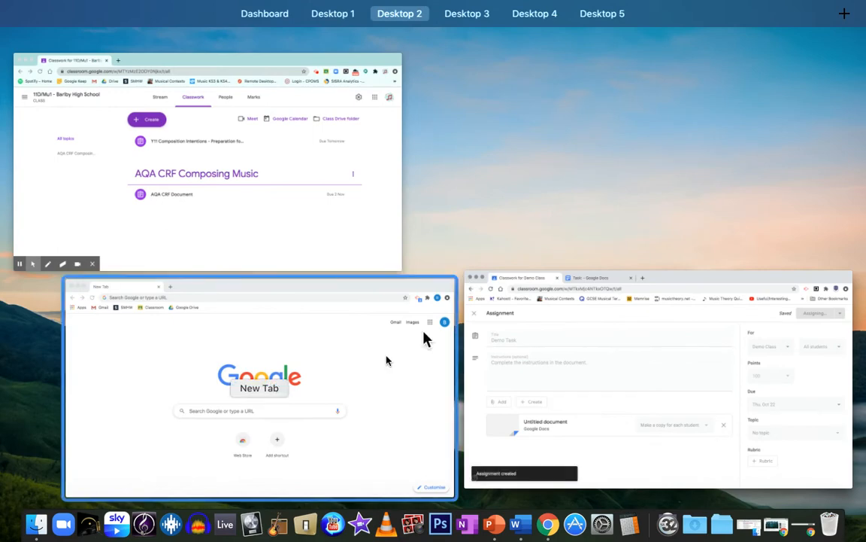
left_click(381, 371)
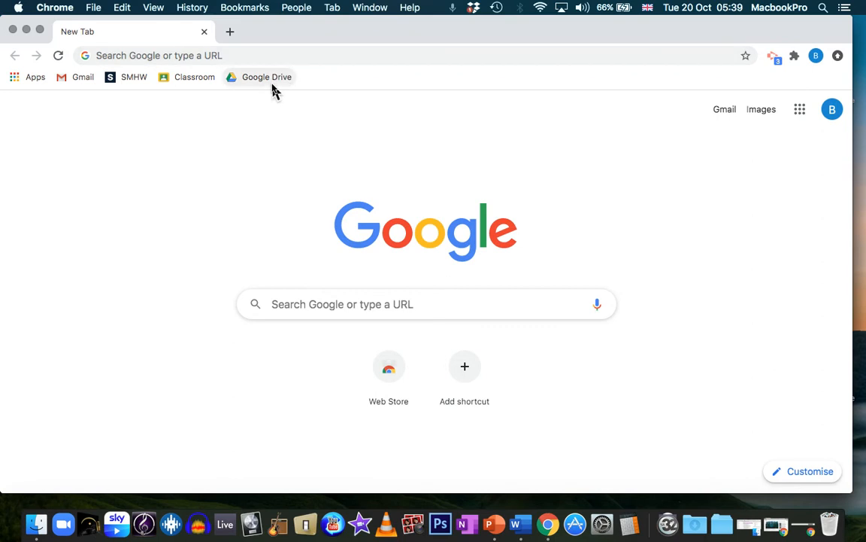
left_click(186, 79)
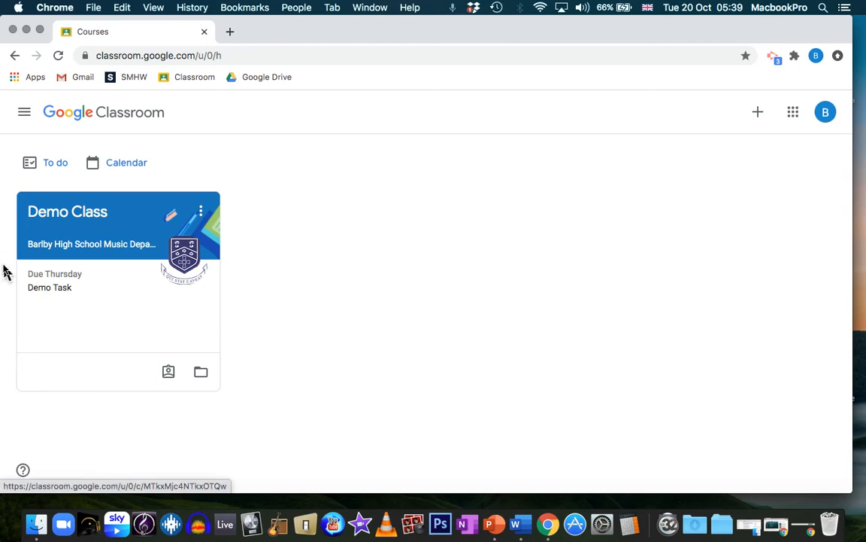
left_click(80, 223)
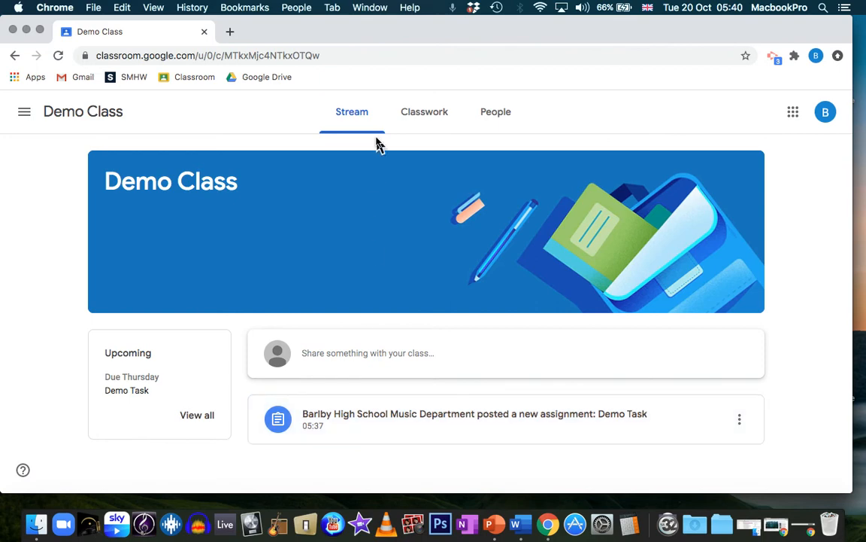
left_click(420, 113)
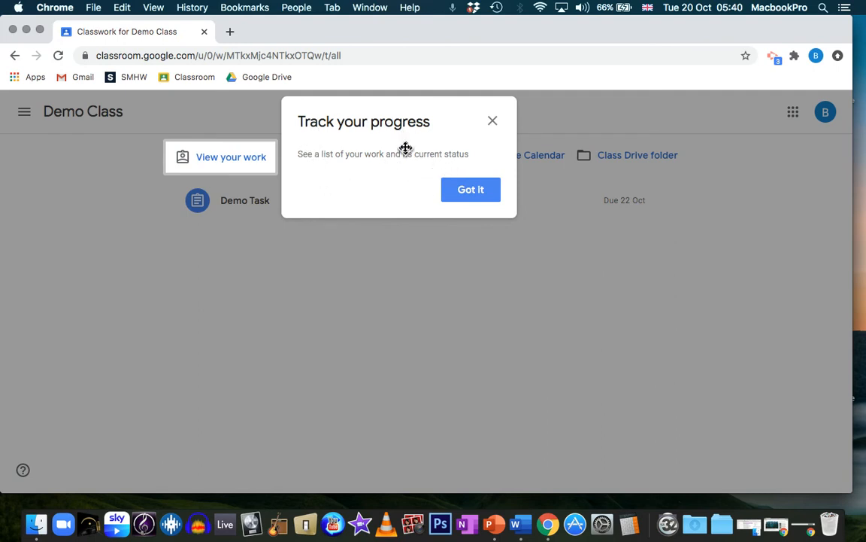
left_click(465, 202)
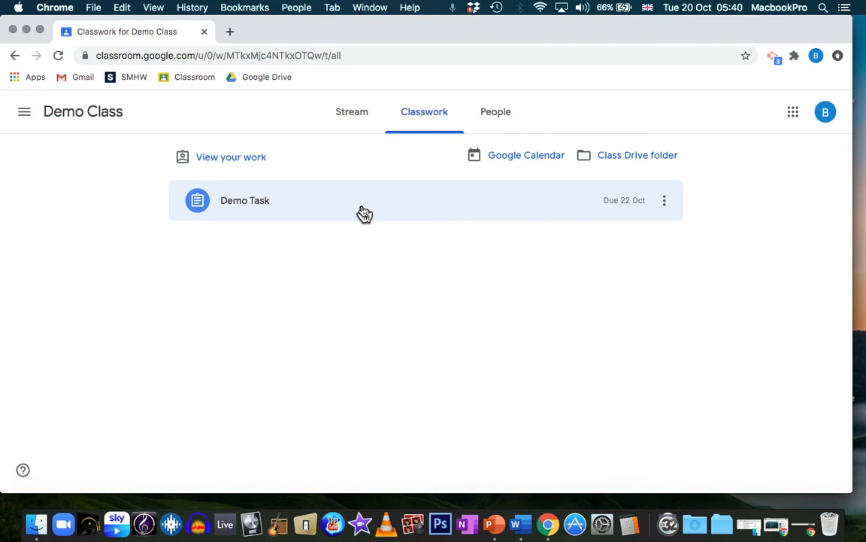
Open the pupil's copy of the Demo Task document and enter the pupil's name after the instruction sentence.
left_click(244, 212)
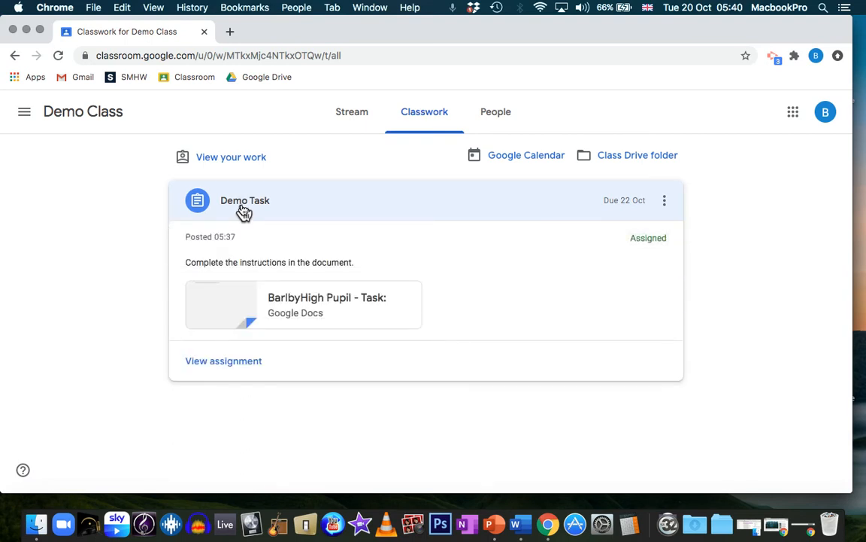
left_click(305, 304)
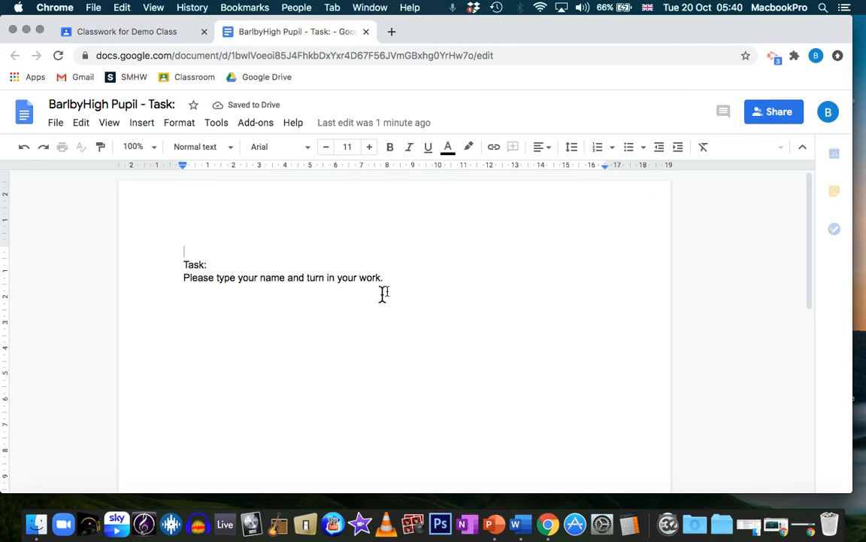
left_click(491, 281)
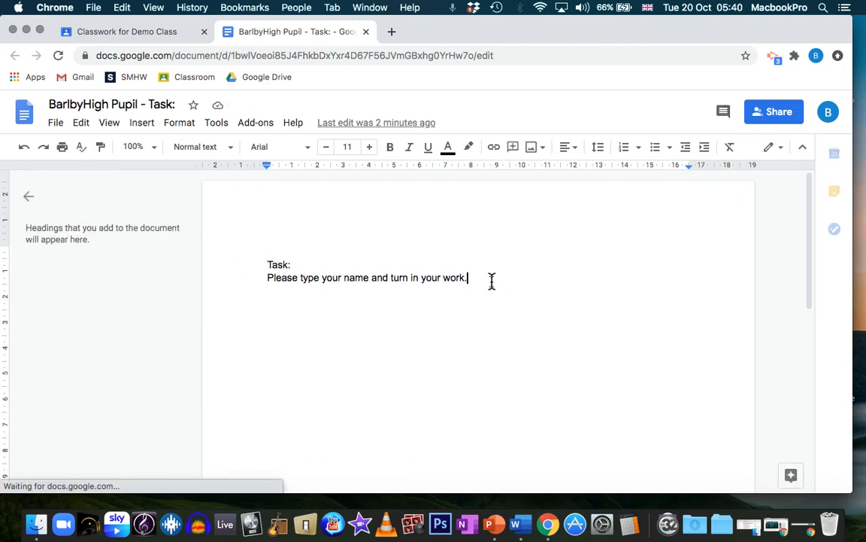
type("Barlby Pu")
key("BackSpace")
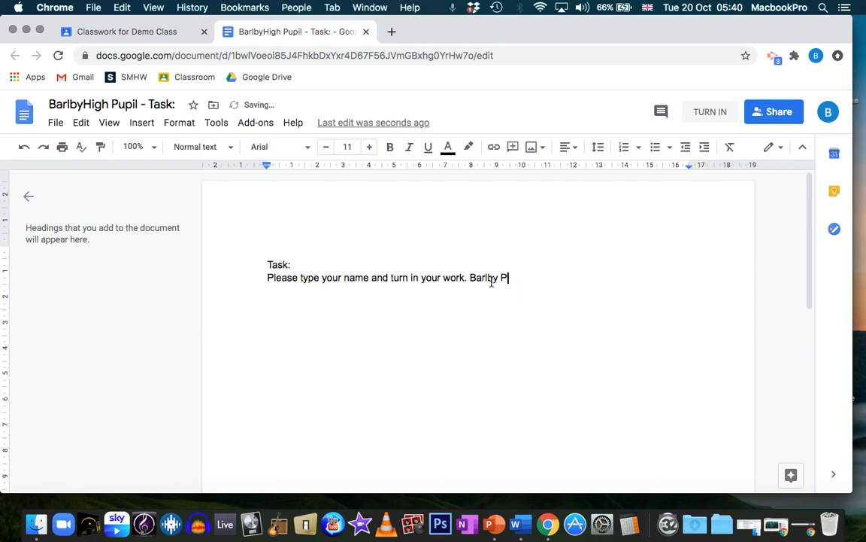
type("upil")
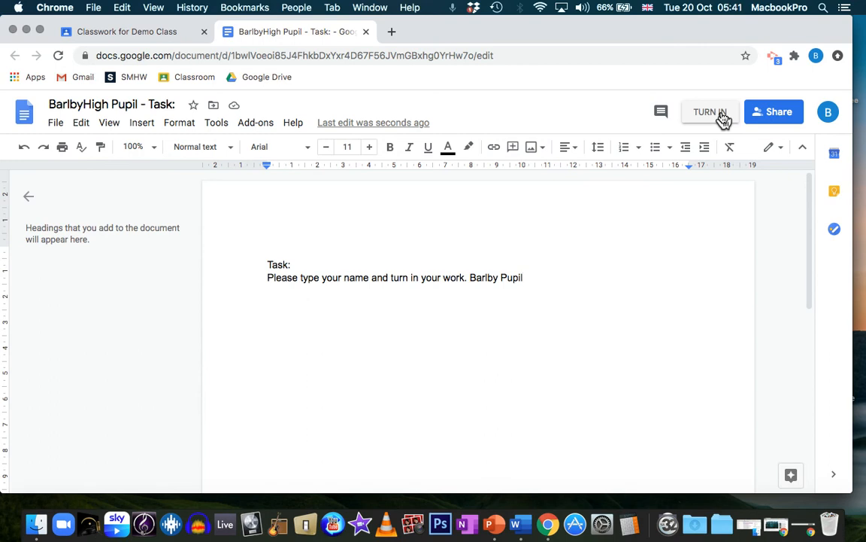
Turn in the pupil's Demo Task document, dismissing the tip about private comments and confirming the submission.
left_click(720, 114)
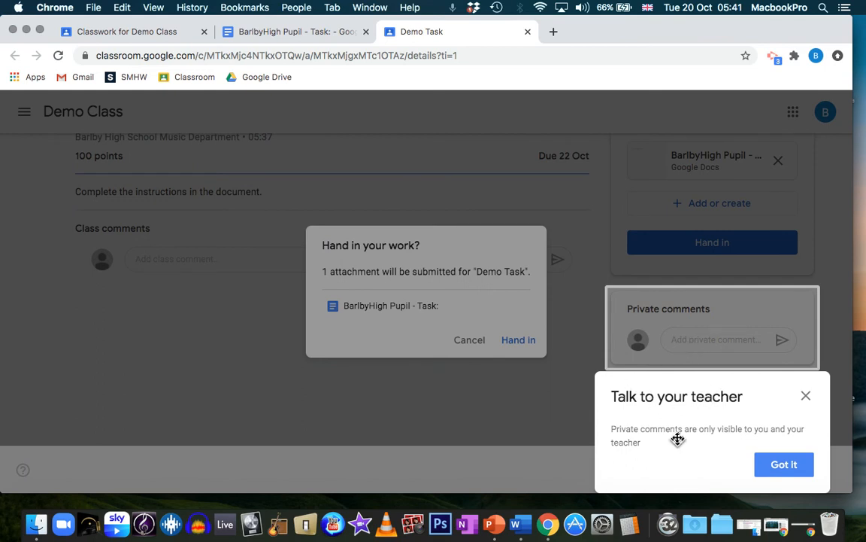
left_click(775, 464)
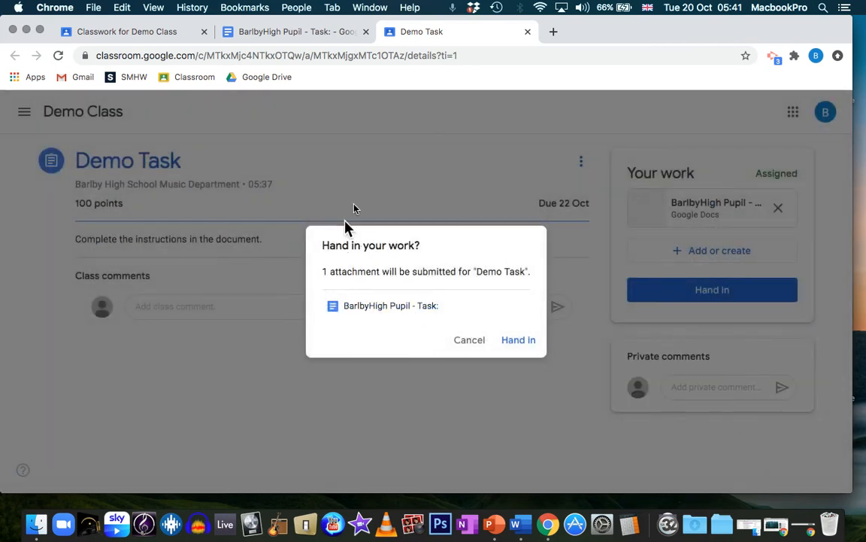
left_click(518, 348)
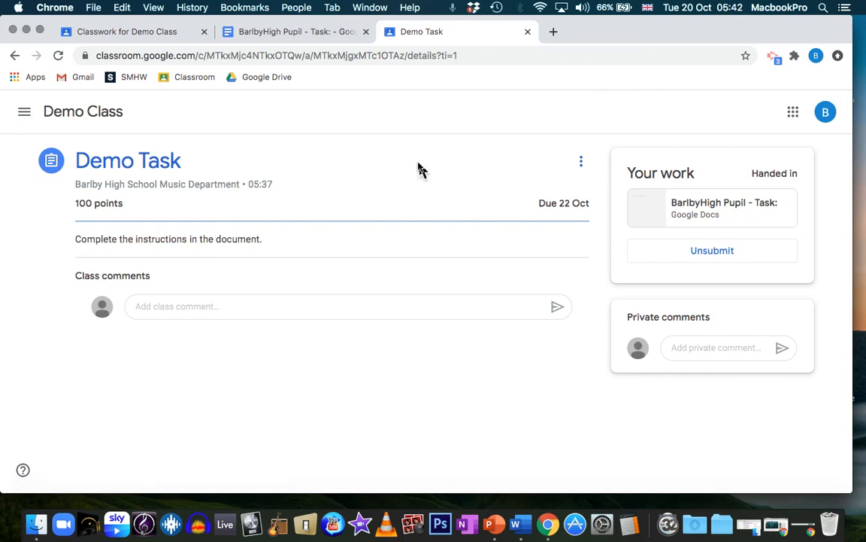
Return to the teacher's Demo Class window and view the turned-in student work for Demo Task.
key("ctrl+Up")
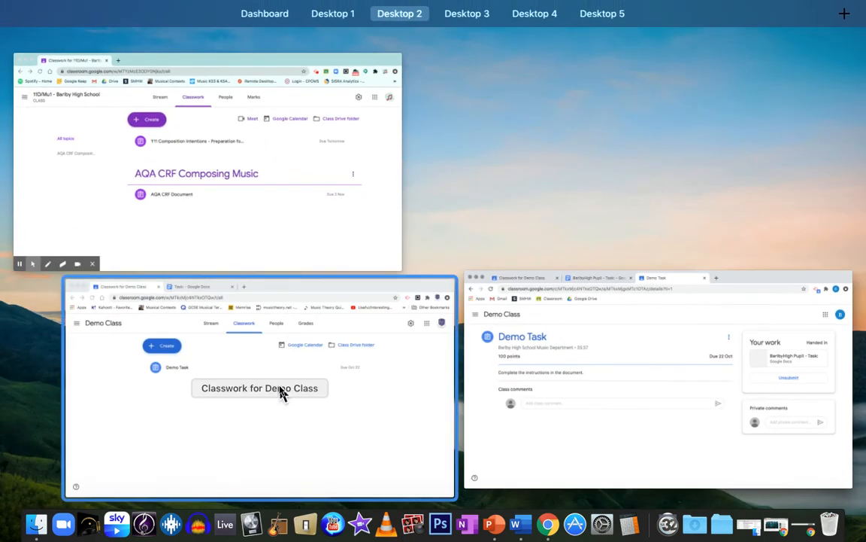
left_click(281, 393)
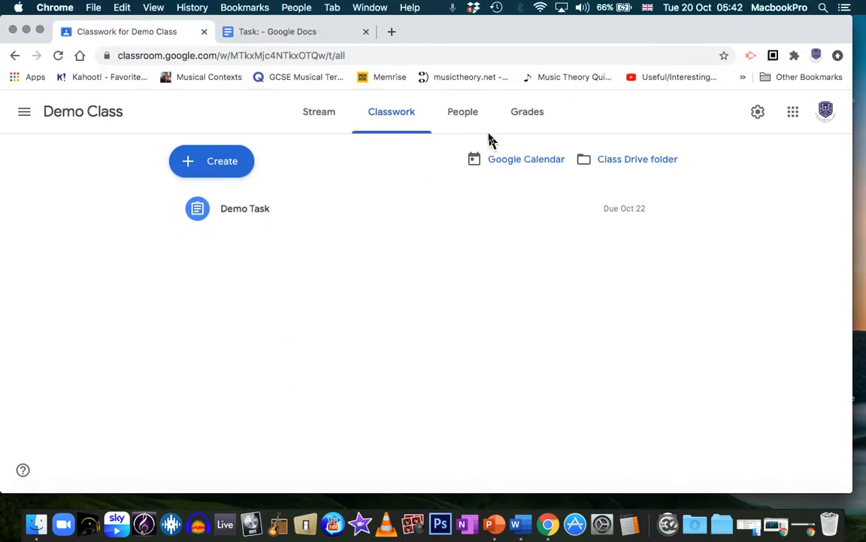
left_click(368, 204)
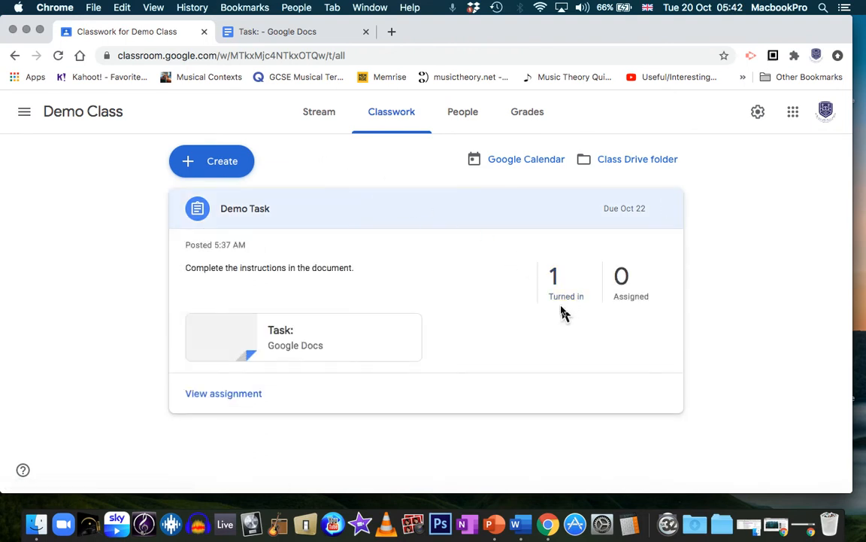
left_click(560, 288)
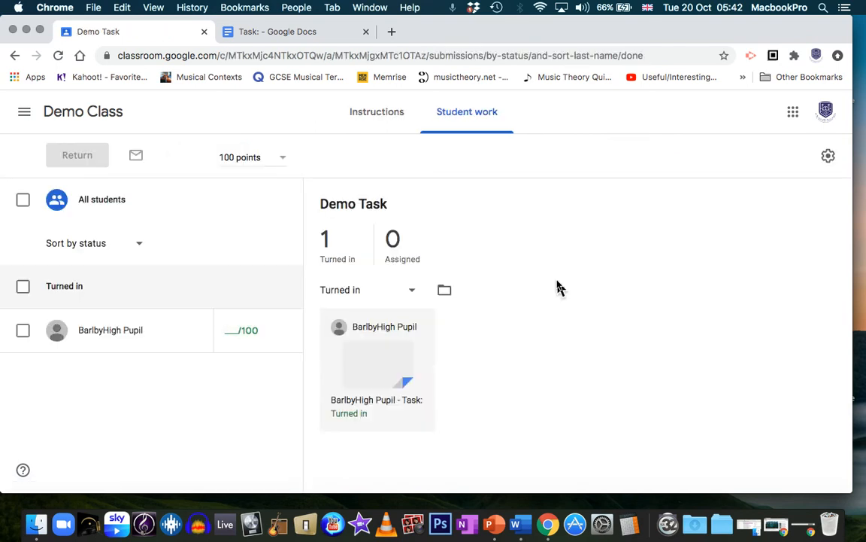
Open the pupil's turned-in Demo Task document and grade it 100 out of 100.
left_click(367, 366)
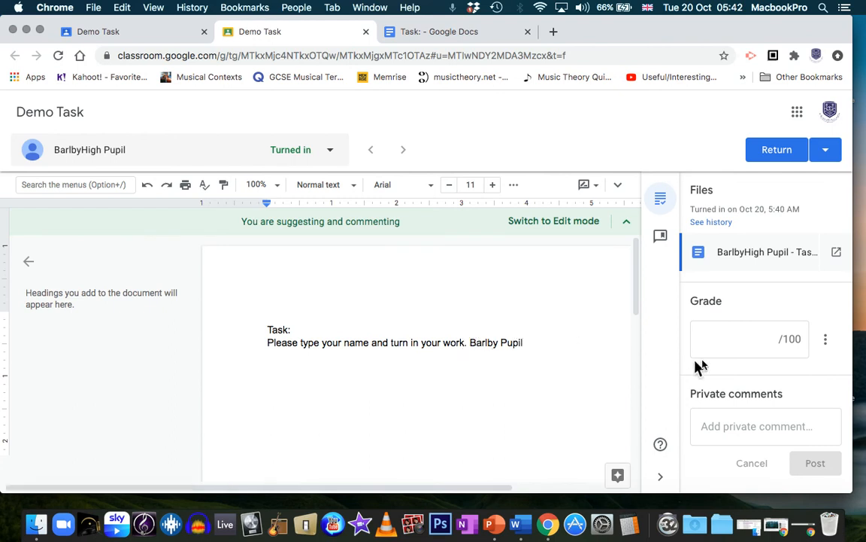
left_click(776, 335)
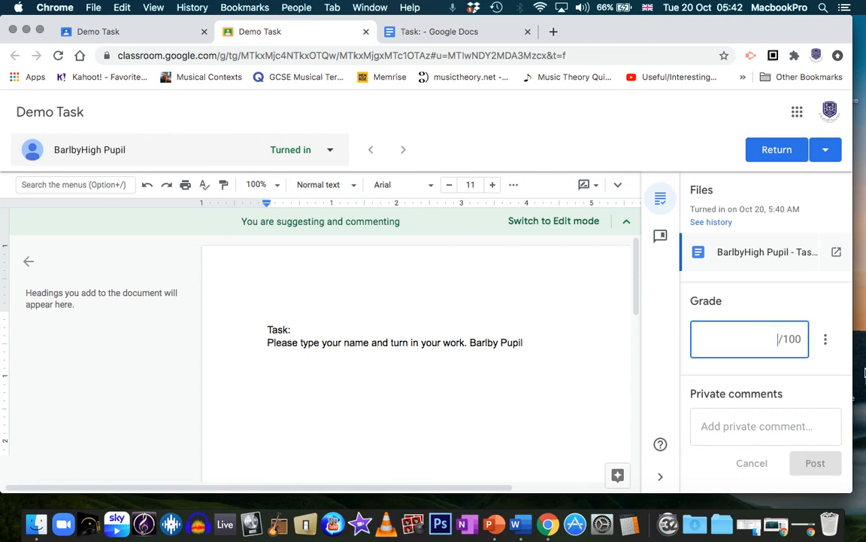
type("100")
Post the private comment "Well done!" on the pupil's submission.
left_click(798, 429)
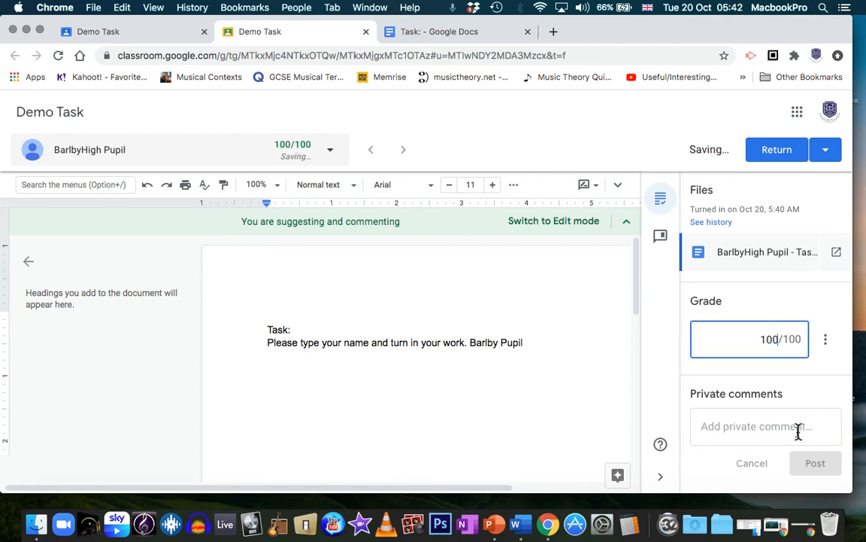
type("We")
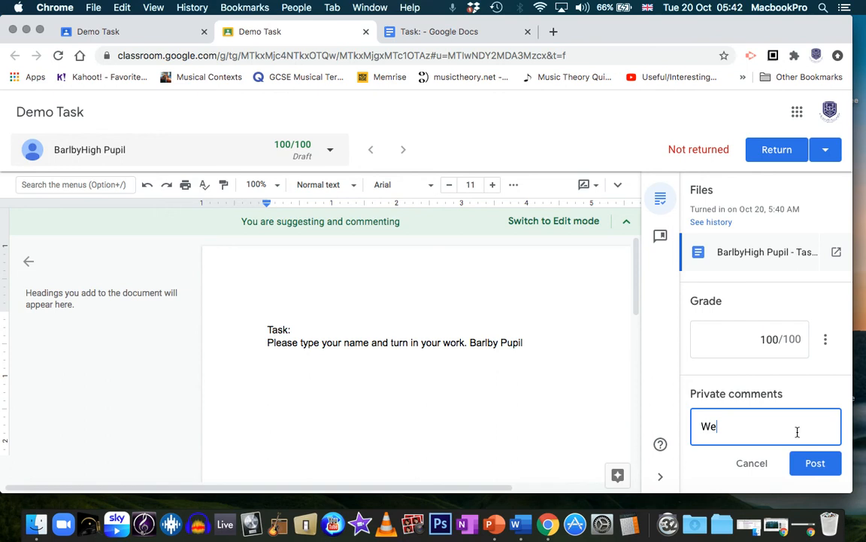
type("ll Co")
key("BackSpace")
key("BackSpace")
type("done!")
left_click(811, 465)
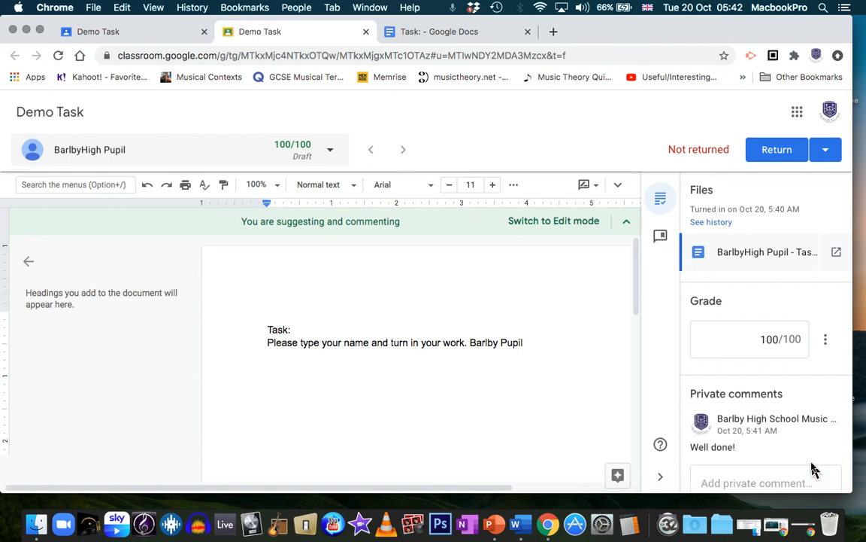
Look over the pupil's document and return the graded work to the pupil, confirming the return.
scroll(526, 335, "down", 2)
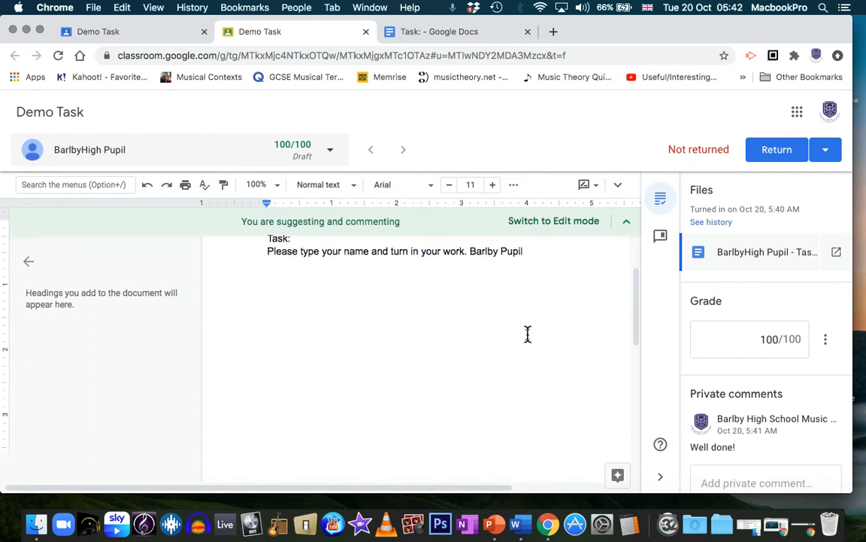
scroll(528, 335, "up", 2)
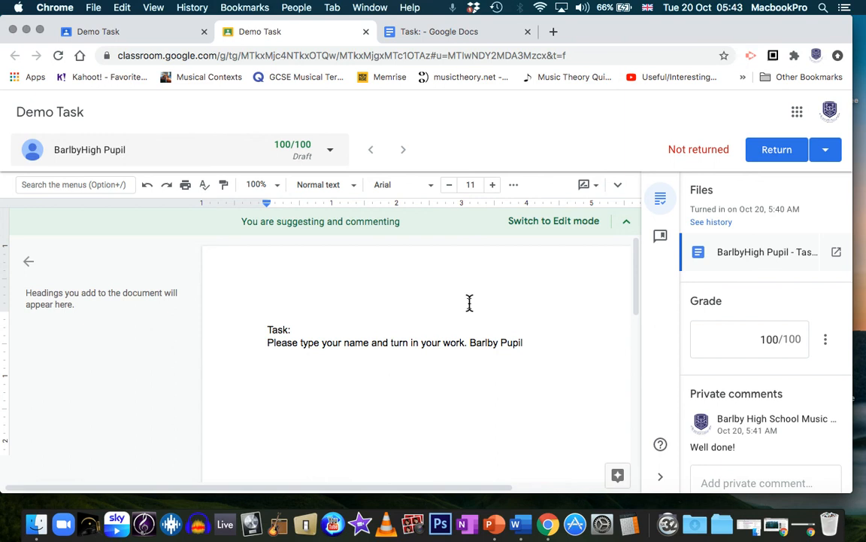
scroll(793, 433, "down", 2)
scroll(798, 437, "up", 2)
left_click(780, 158)
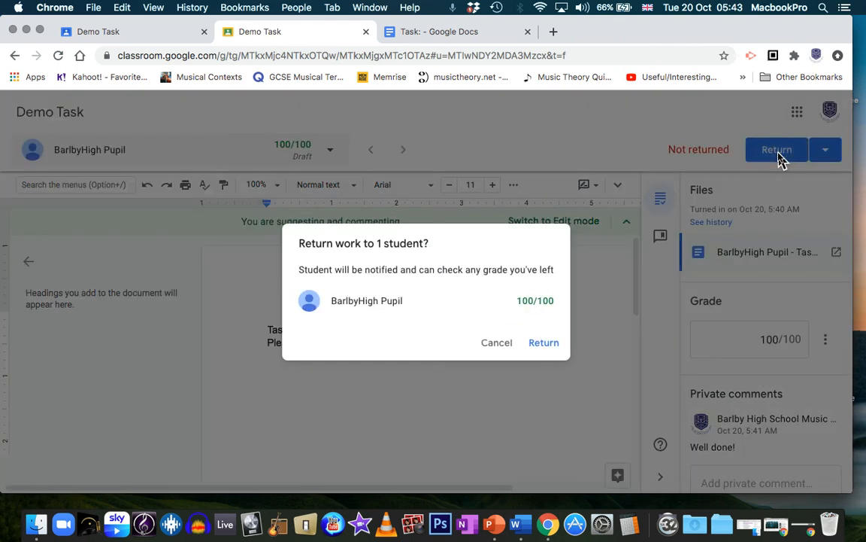
left_click(546, 347)
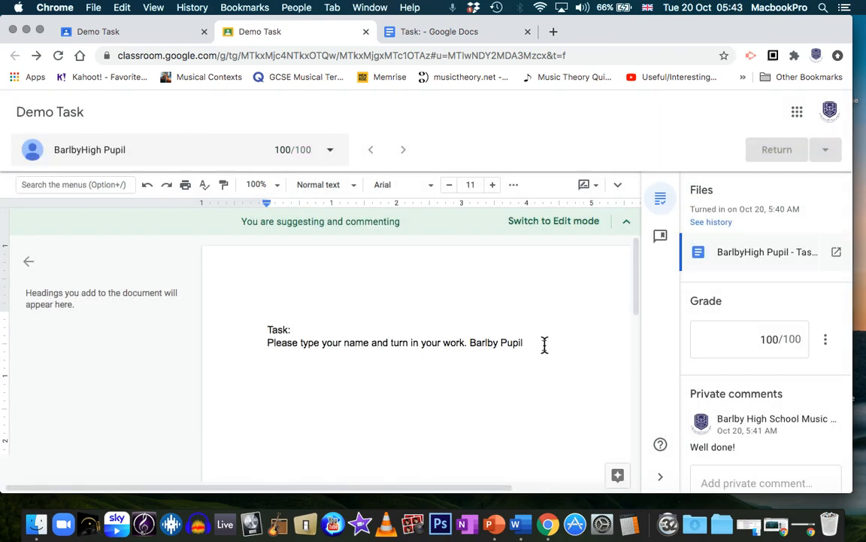
Switch to the pupil's browser window and check the returned Demo Task's mark and private comment.
key("ctrl+Up")
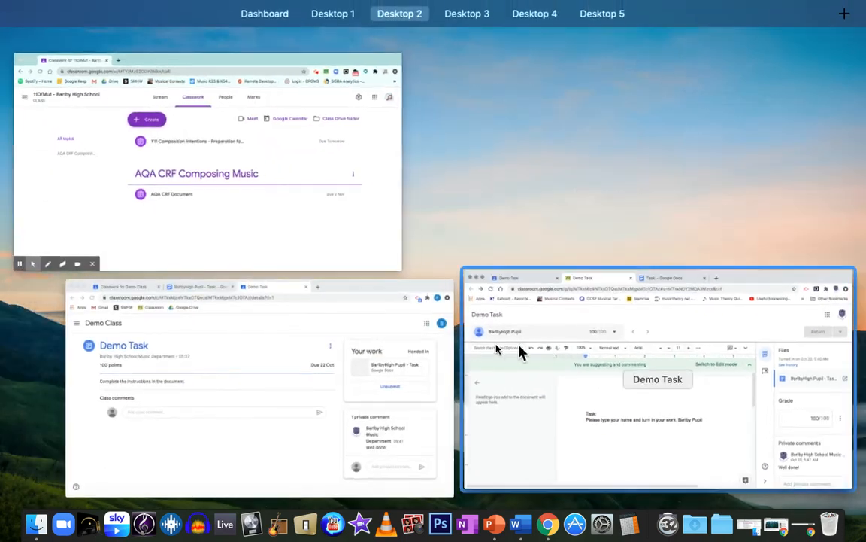
left_click(292, 364)
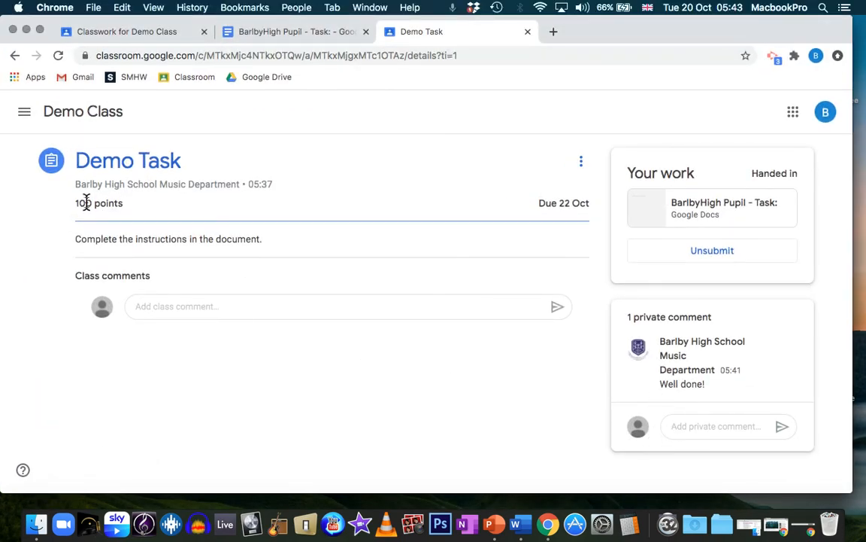
left_click_drag(91, 201, 78, 218)
left_click(469, 348)
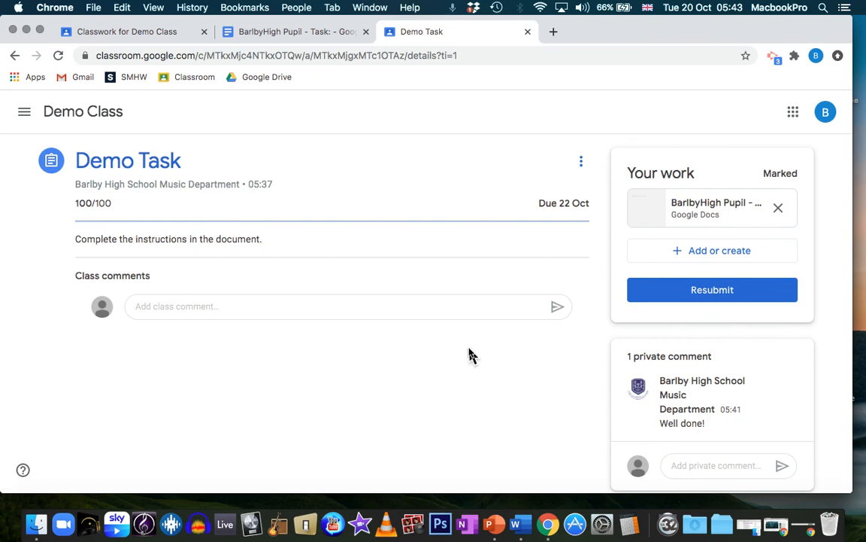
key("ctrl+Up")
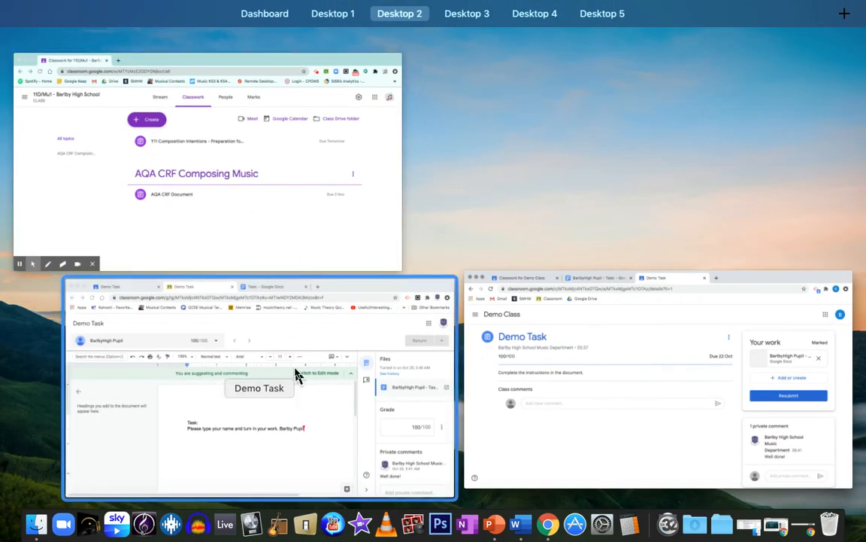
left_click(335, 261)
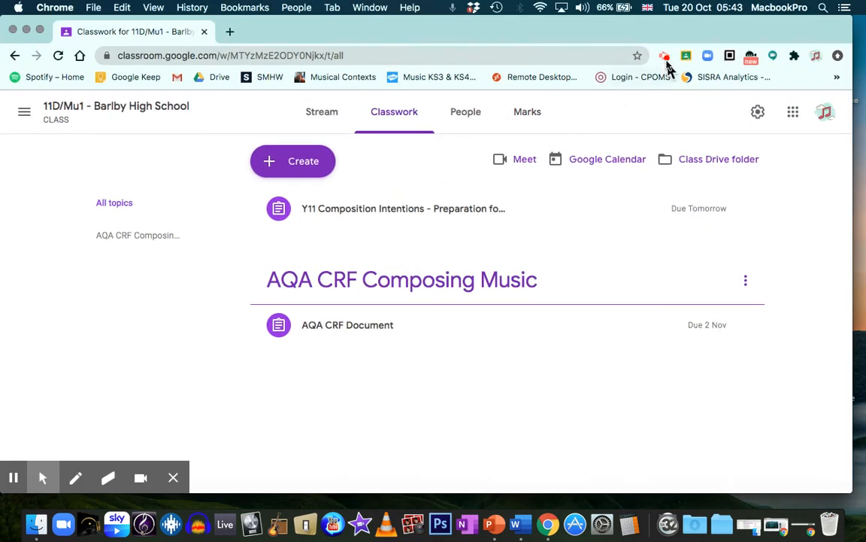
left_click(665, 55)
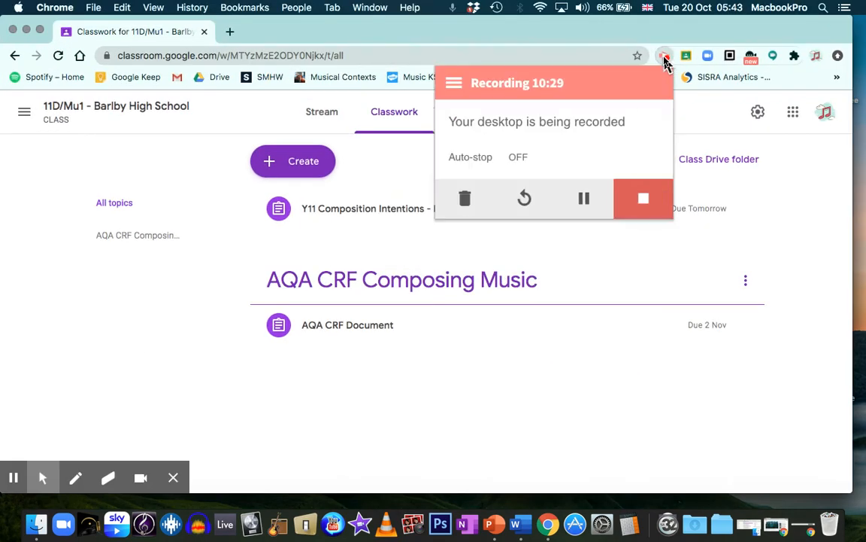